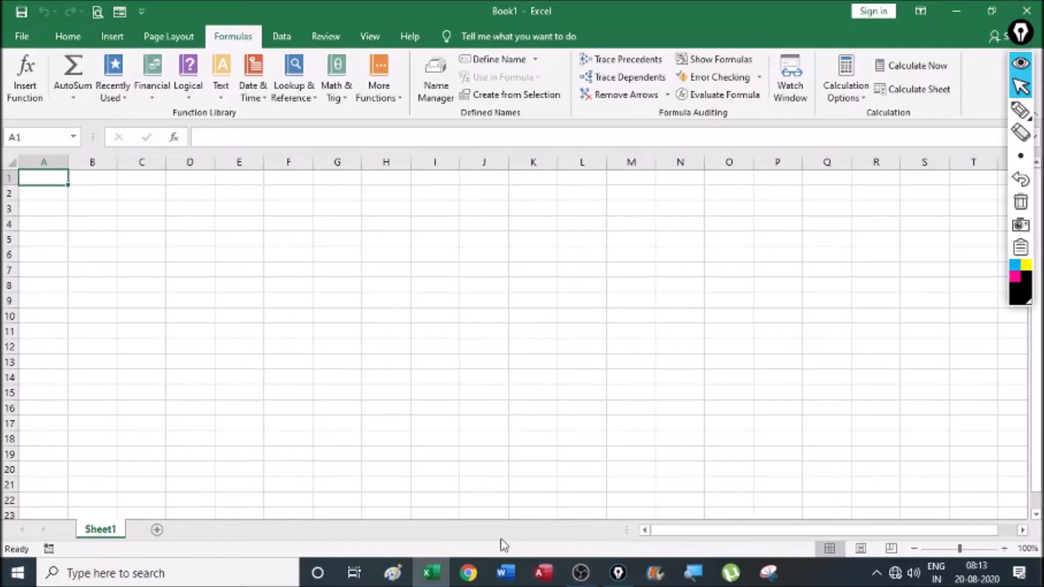
click(426, 575)
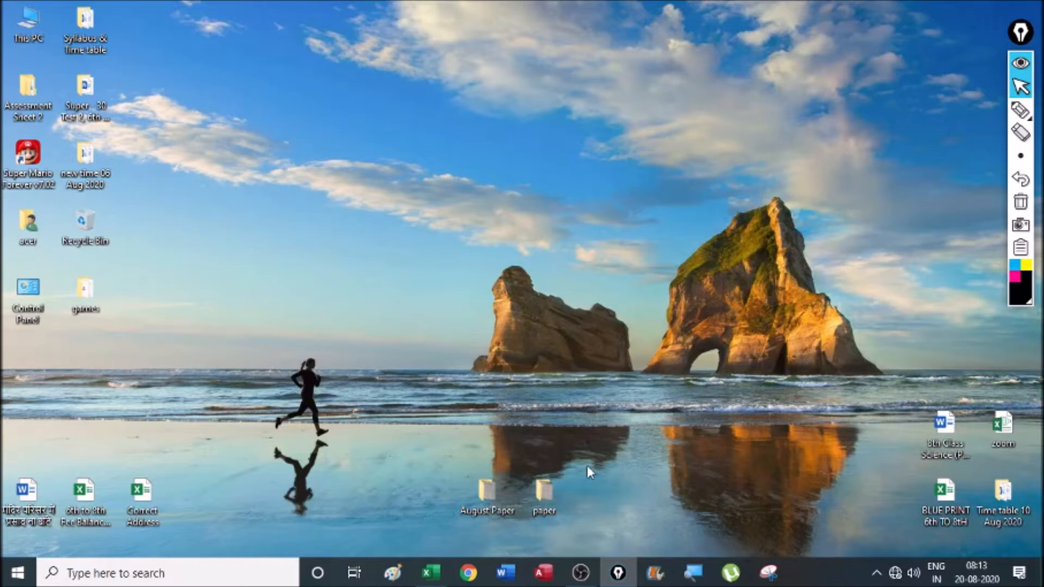
click(433, 572)
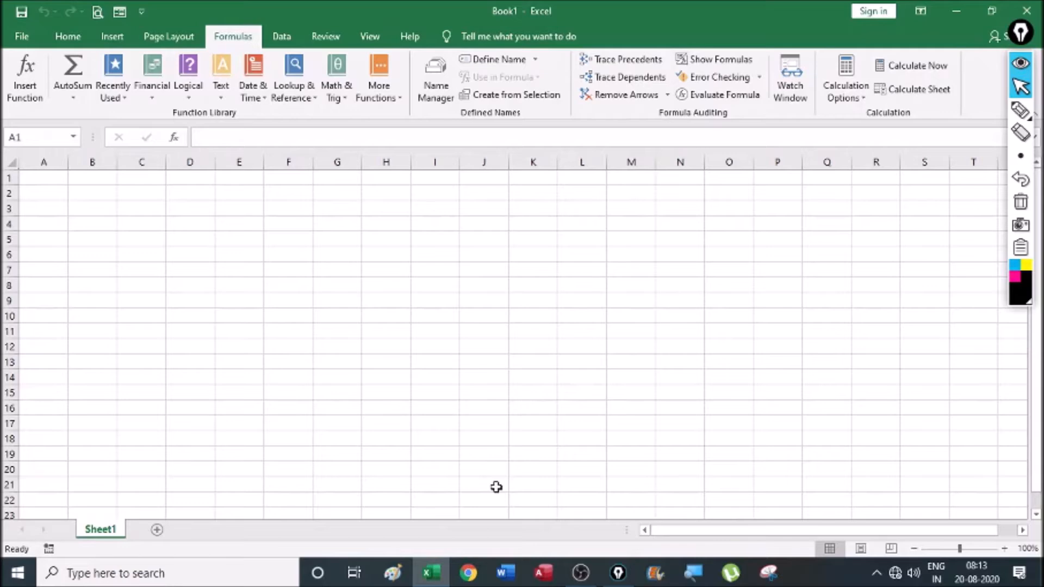
click(453, 380)
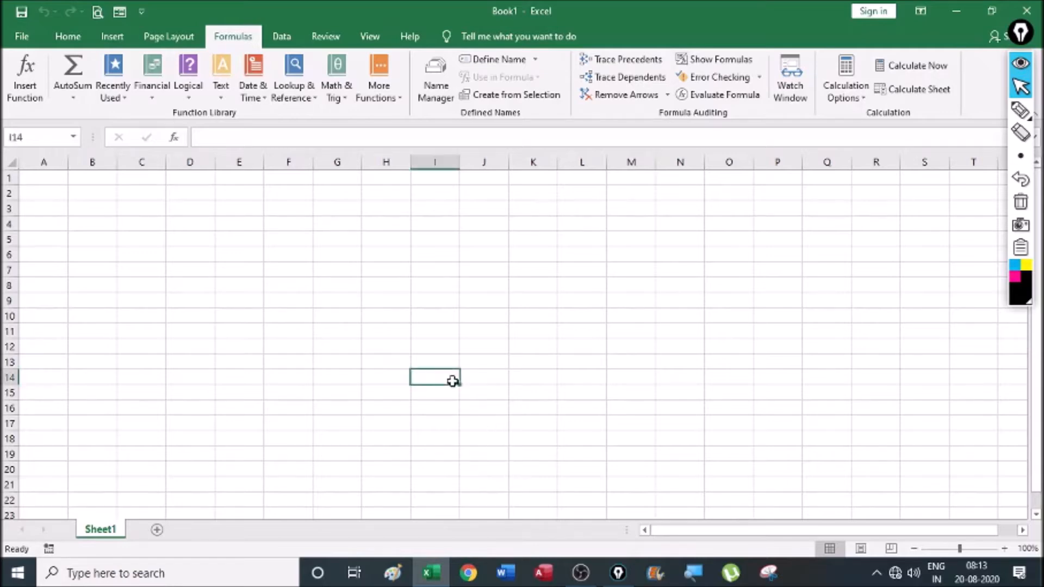
click(497, 375)
click(553, 346)
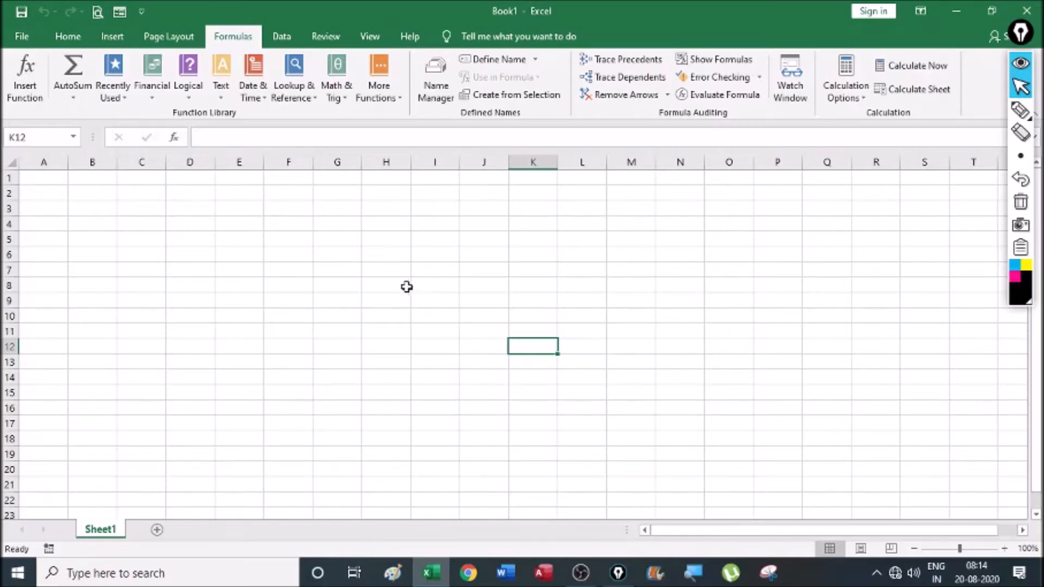
click(384, 286)
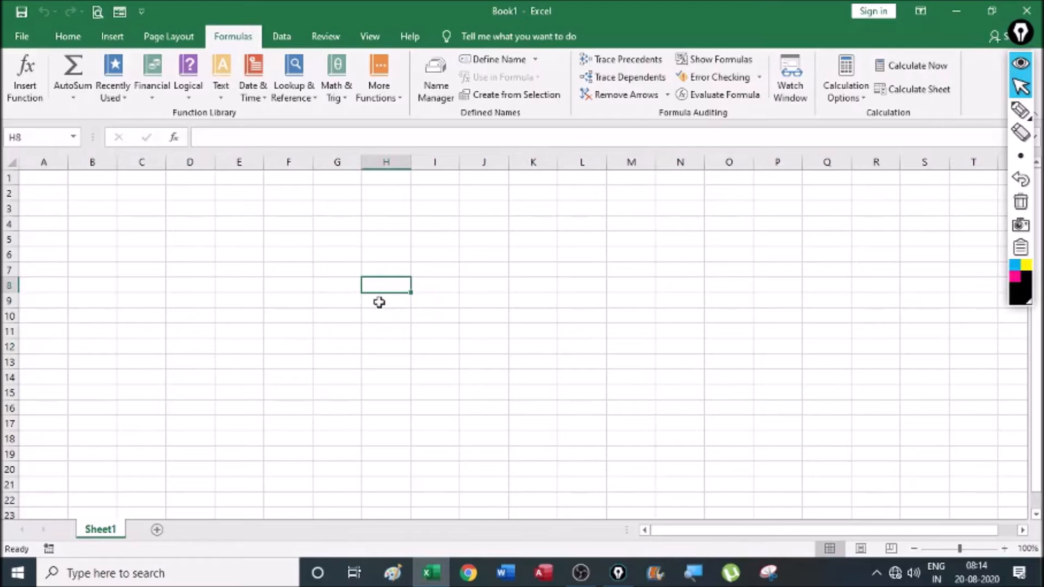
click(68, 36)
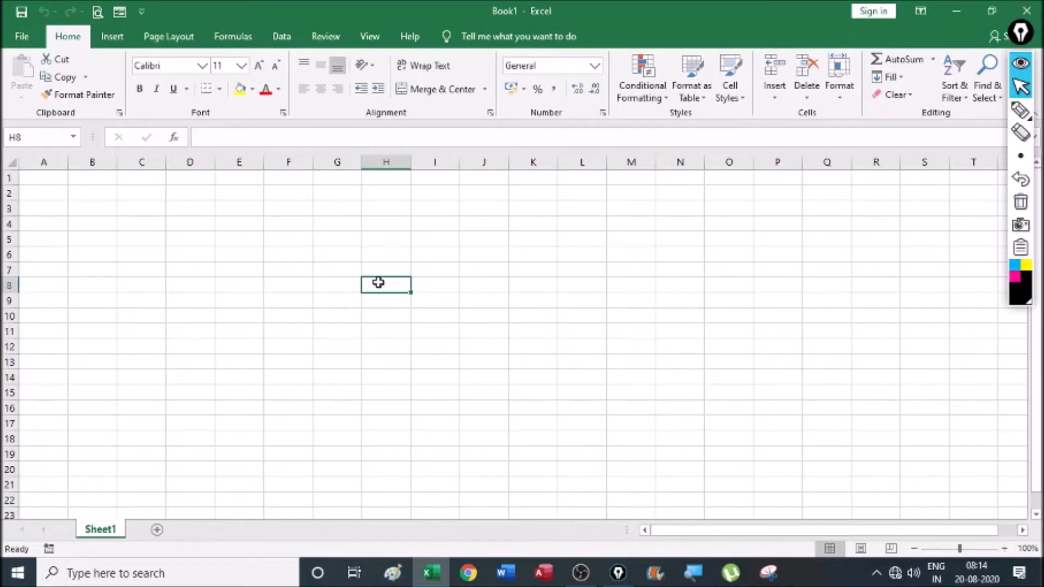
- Mark the column H and row 8 headers with freehand pen strokes and clear the drawn marks
click(1020, 111)
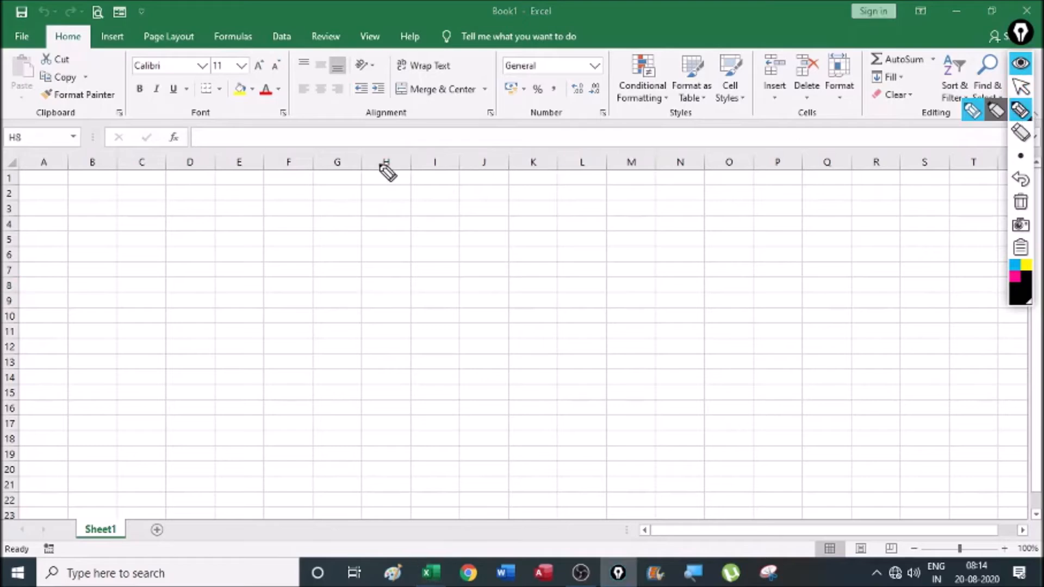
drag(379, 163, 422, 140)
drag(5, 285, 41, 279)
click(1021, 87)
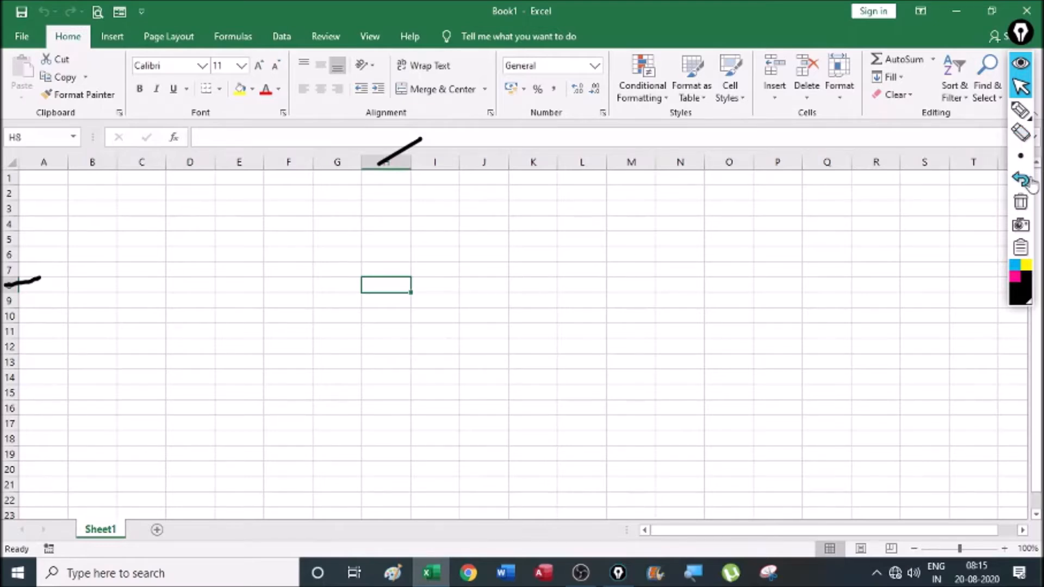
click(1020, 203)
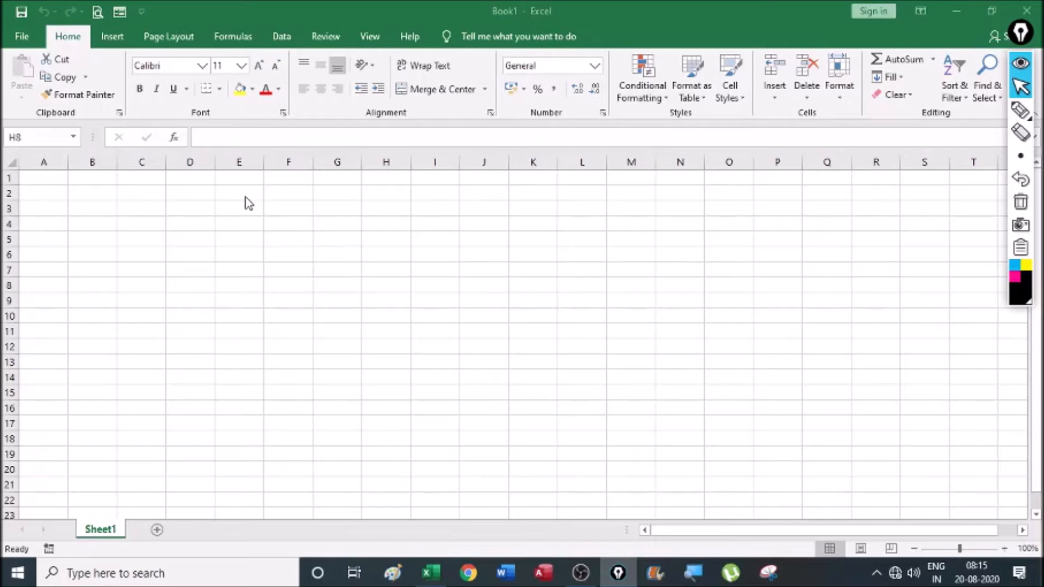
click(238, 41)
click(239, 42)
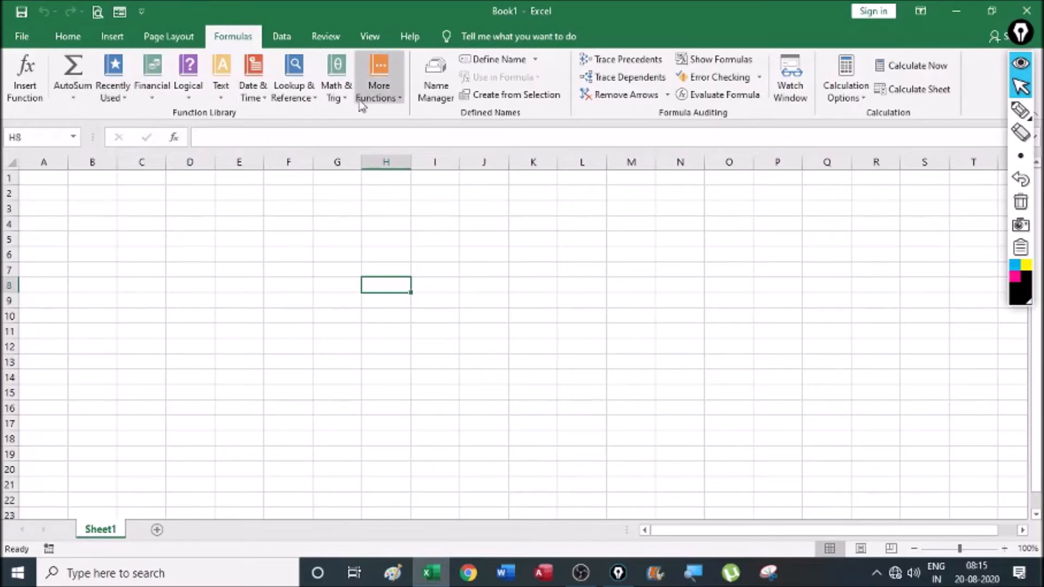
click(61, 38)
click(280, 277)
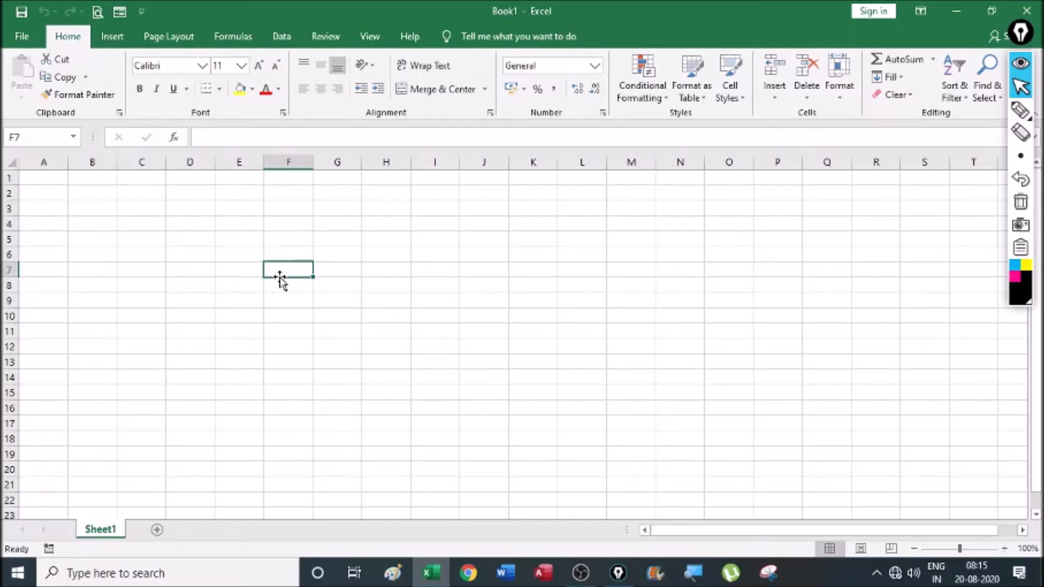
text(=)
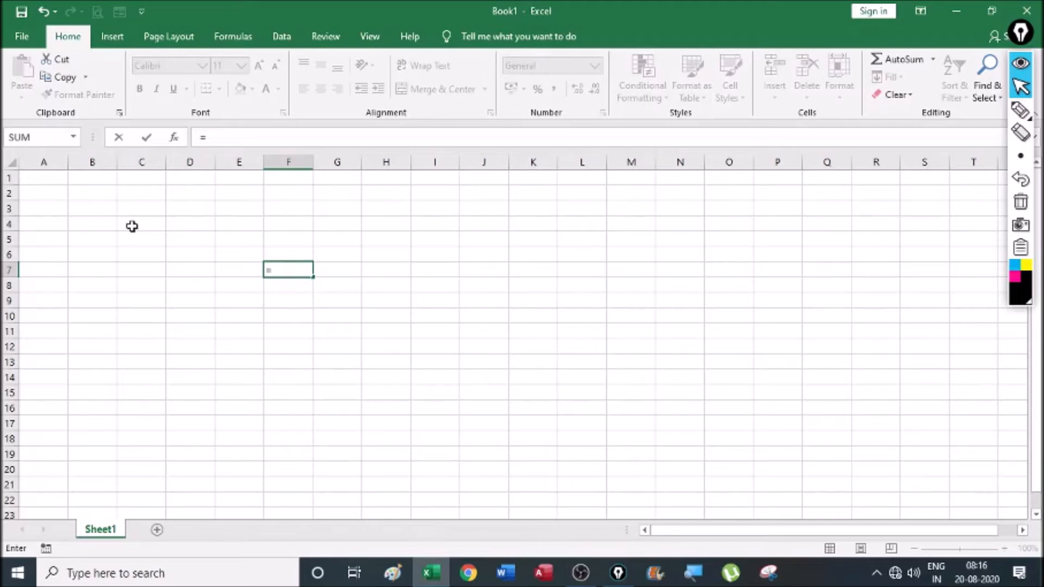
click(133, 227)
text(14)
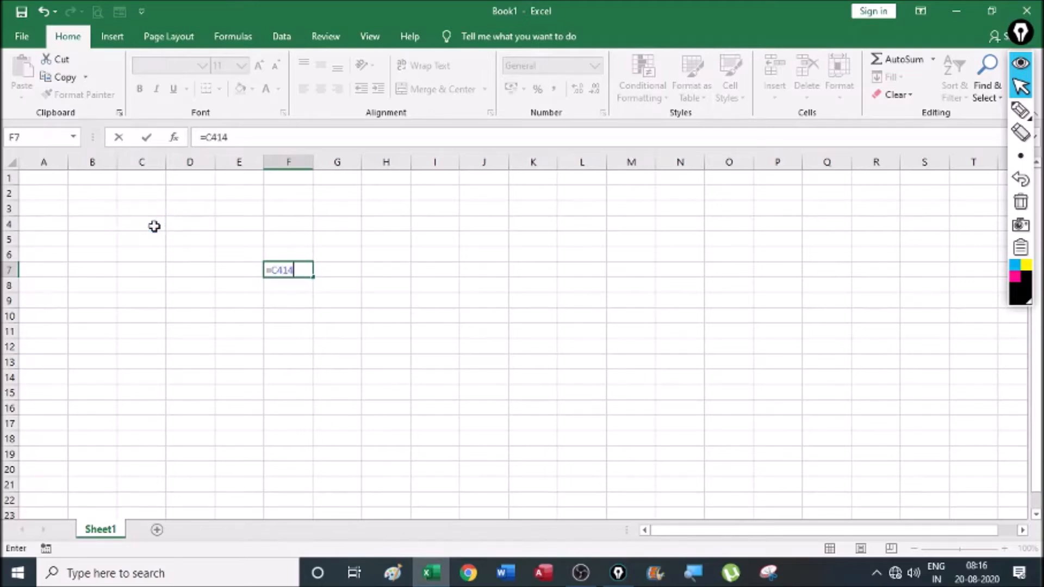
key(BackSpace)
key(BackSpace)
key(BackSpace)
key(BackSpace)
key(BackSpace)
key(Return)
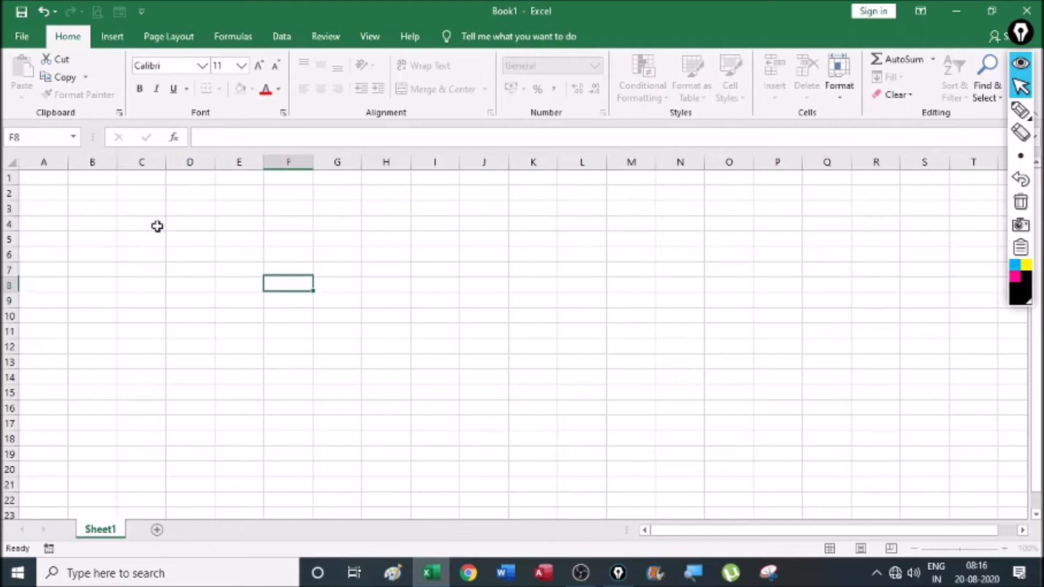
- Enter the value 14 in cell C4 and 20 in cell D4
click(160, 227)
text(14)
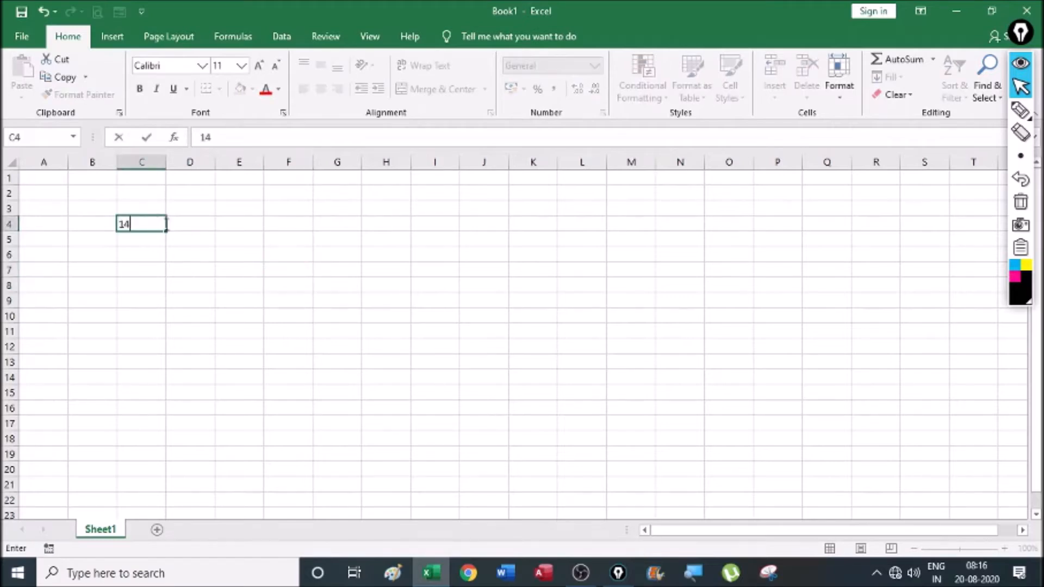
click(167, 226)
text(20)
key(Return)
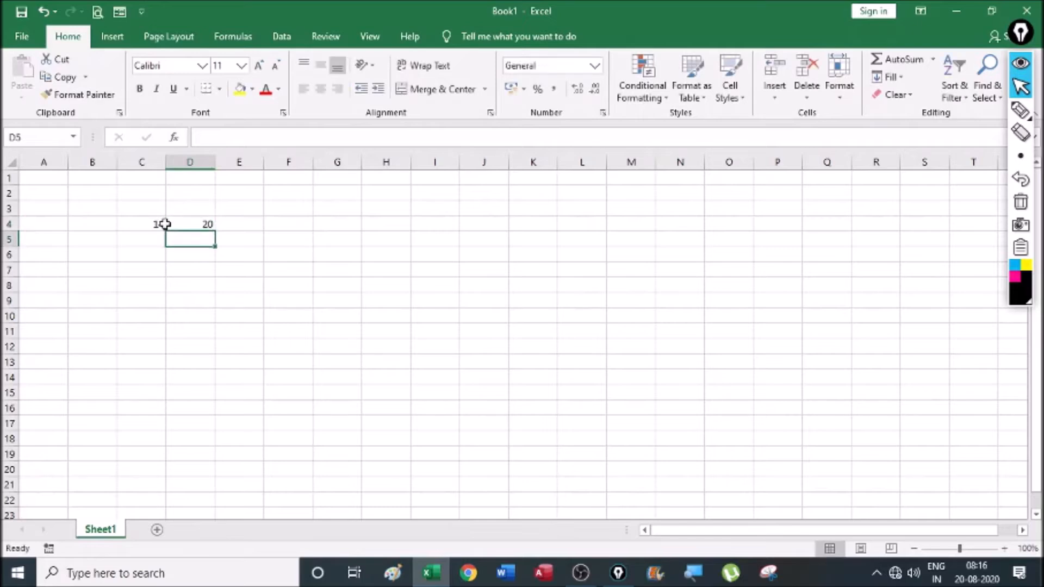
- Multiply C4 by D4 in cell E6 with the formula =C4*D4
key(Down)
key(Right)
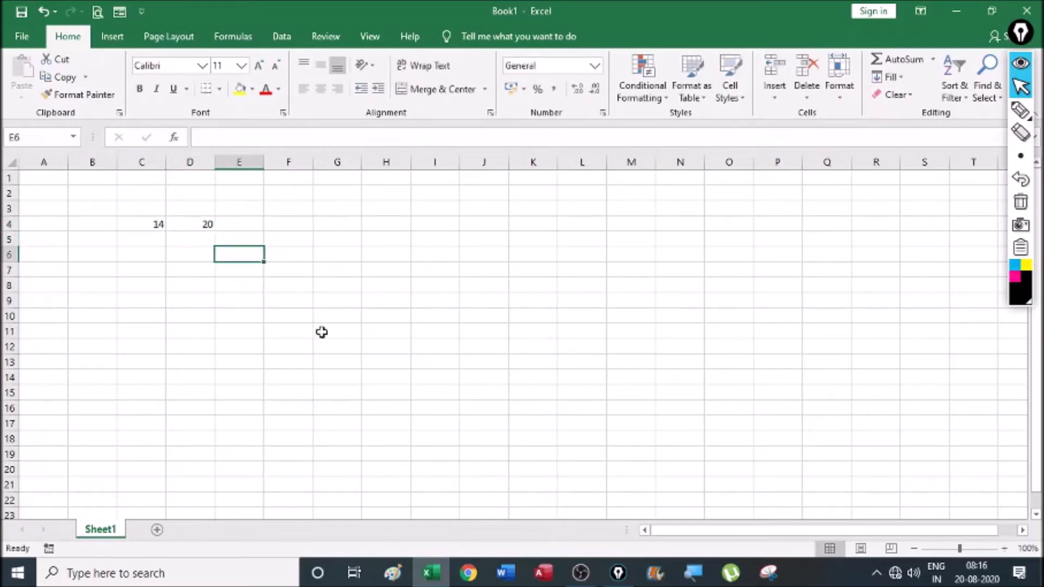
text(=)
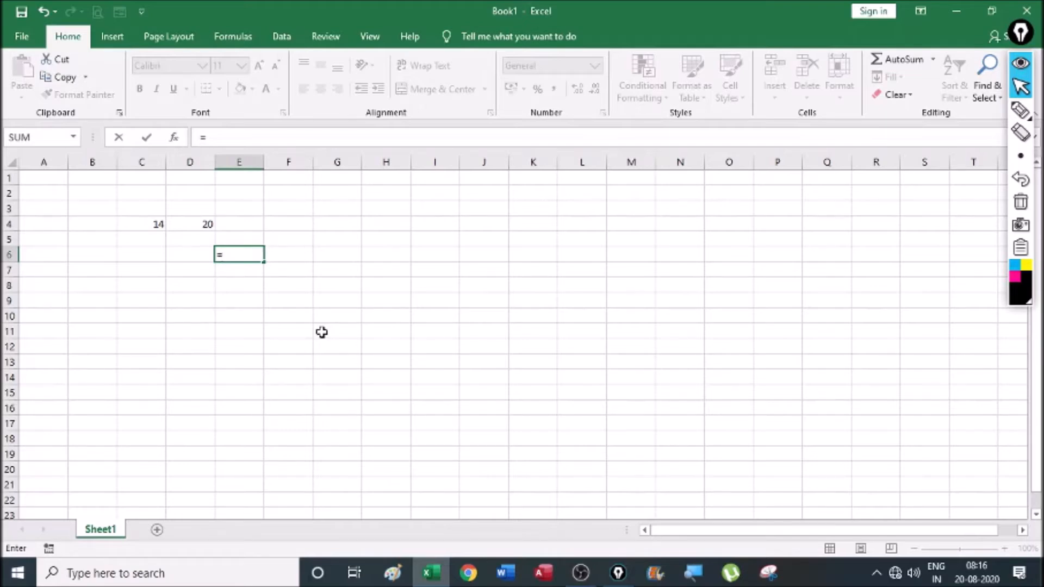
text(C4)
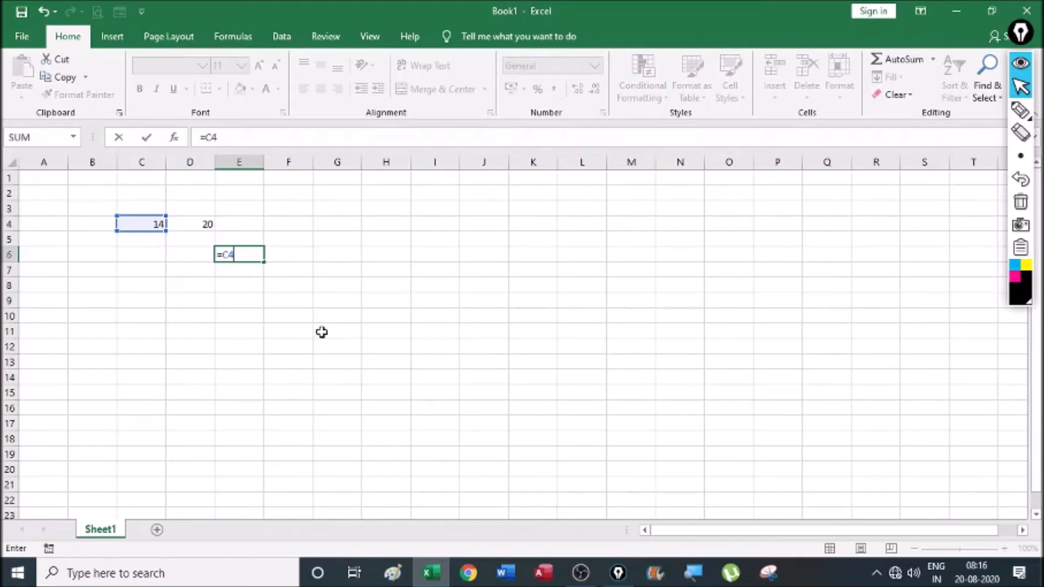
text(*D4)
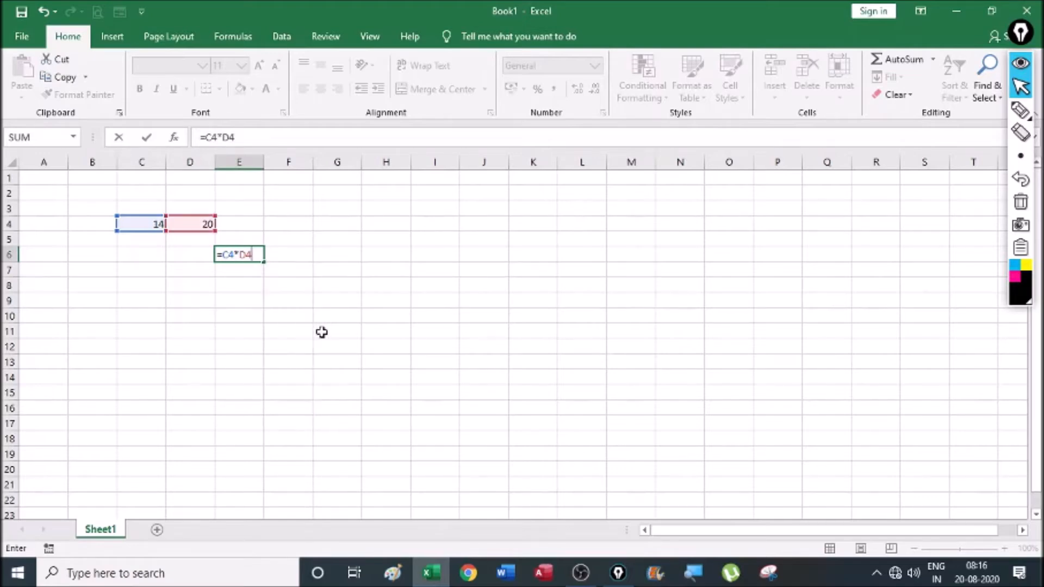
key(Return)
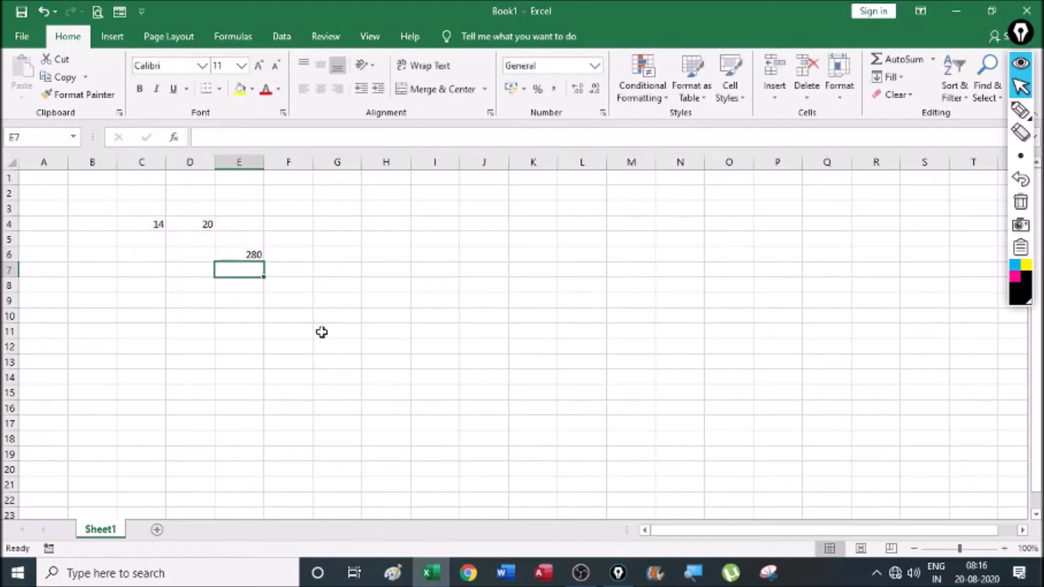
click(246, 252)
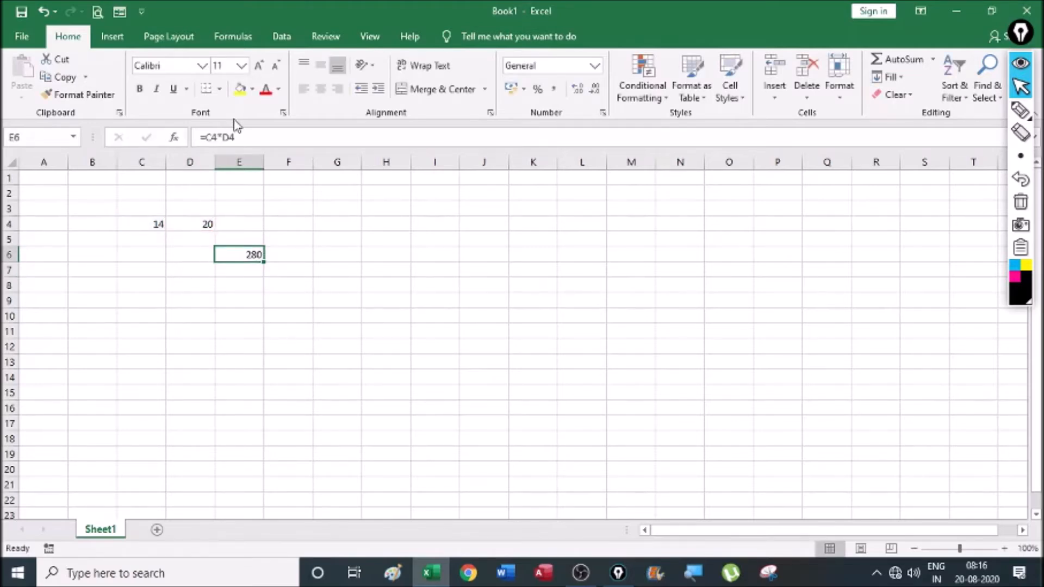
drag(237, 137, 191, 138)
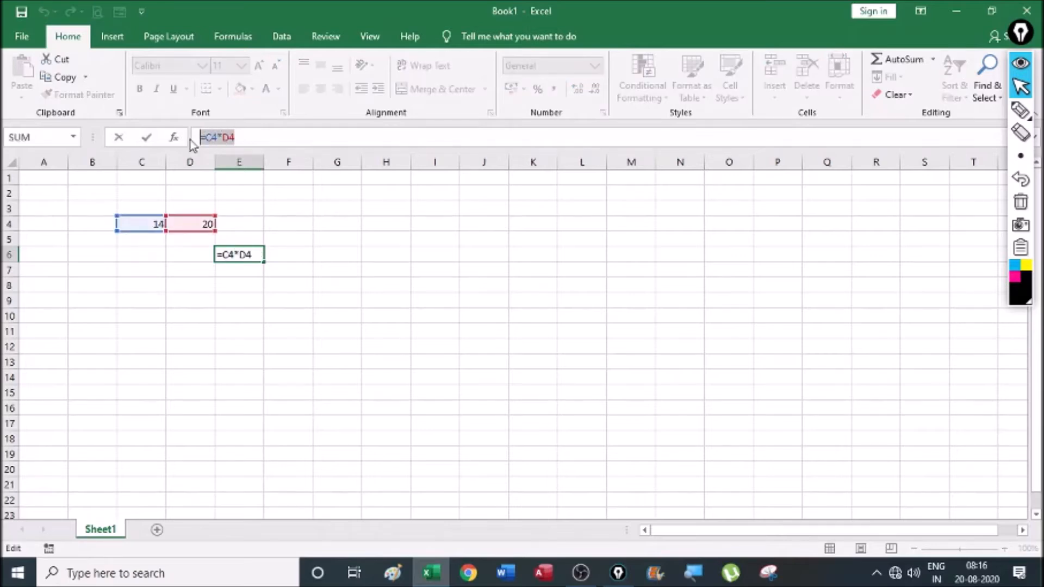
click(244, 270)
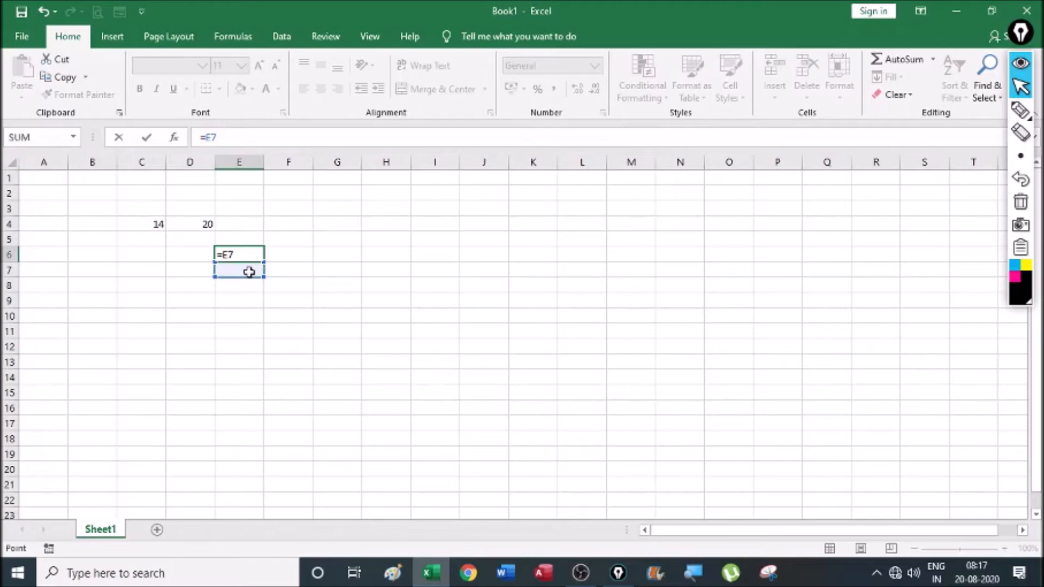
text(+)
drag(295, 302, 158, 226)
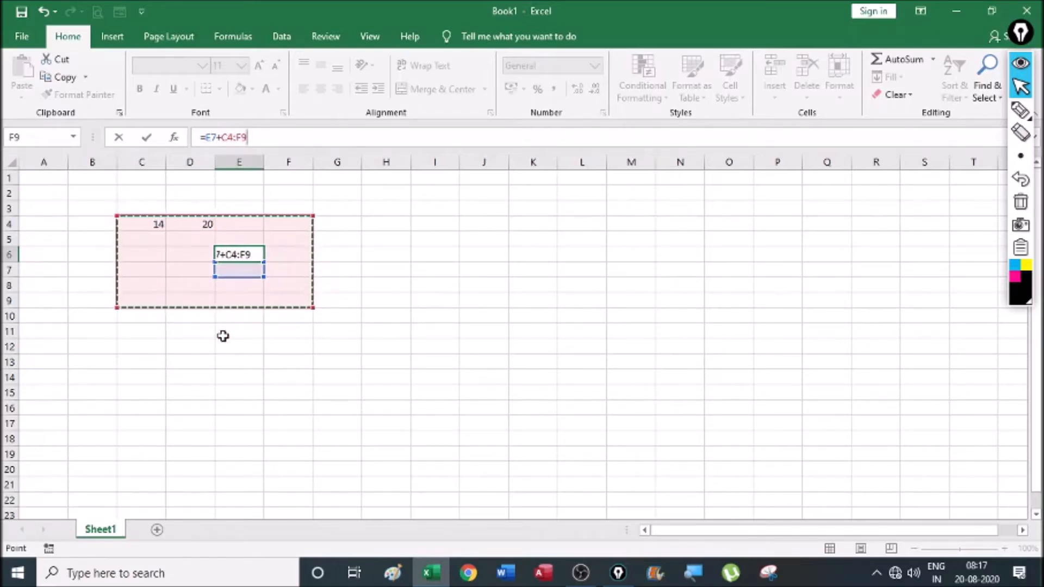
click(295, 353)
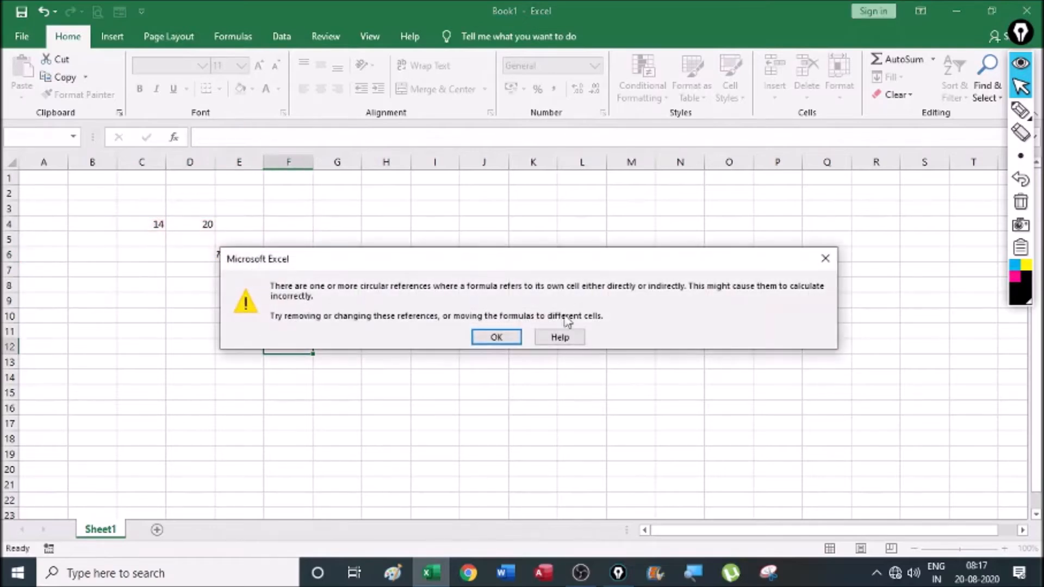
click(825, 258)
- Clear cell E6 and try to start a formula in it with the PRODUCT function suggested for =pr
click(249, 259)
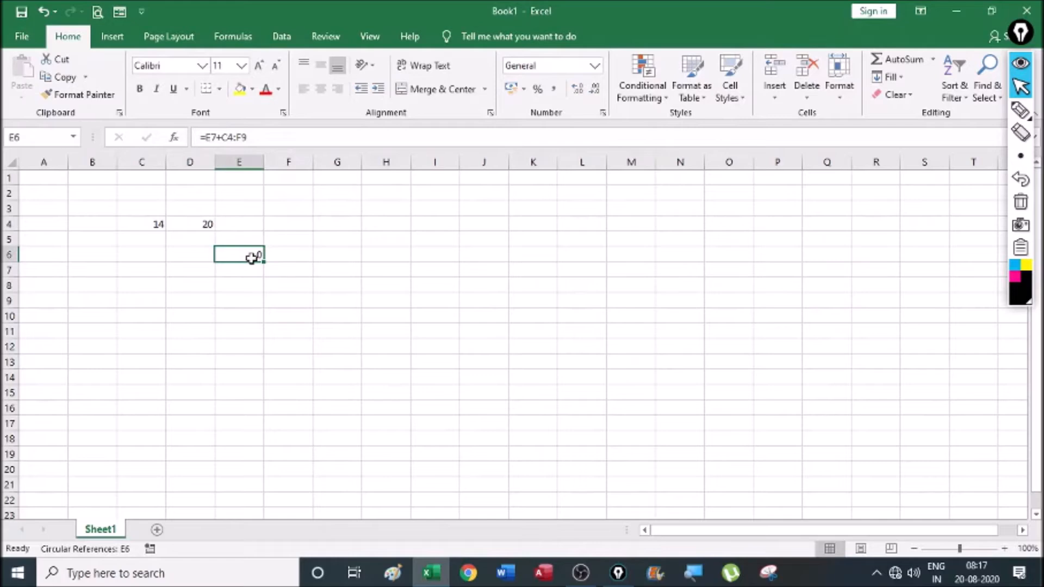
key(Delete)
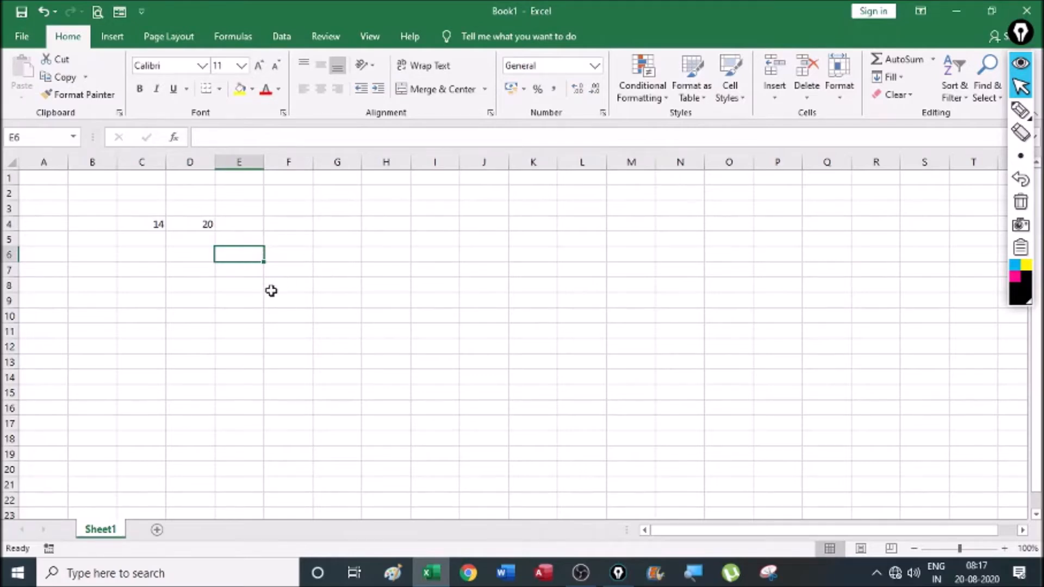
text(=)
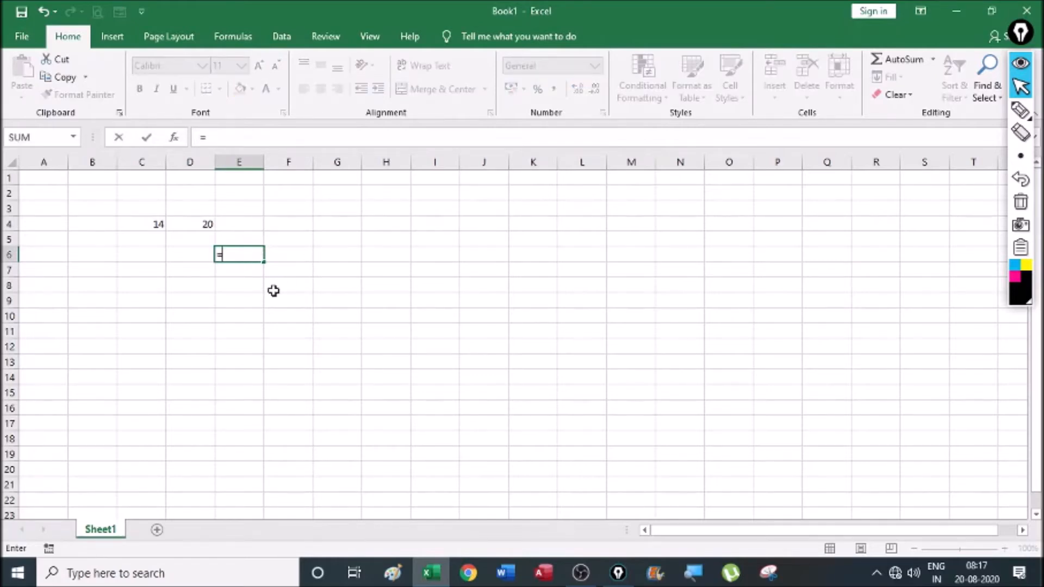
text(pr)
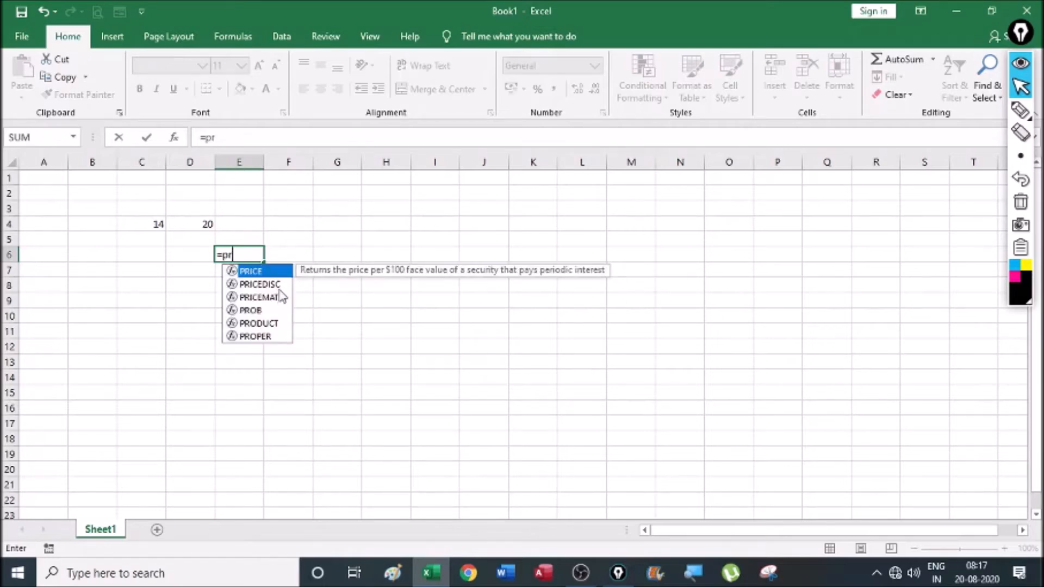
click(258, 325)
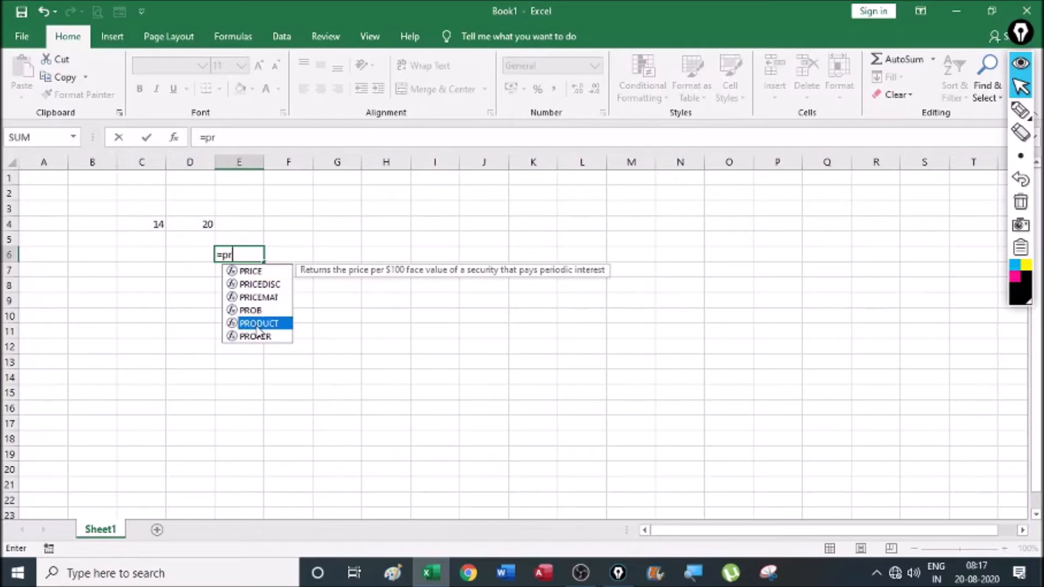
key(Return)
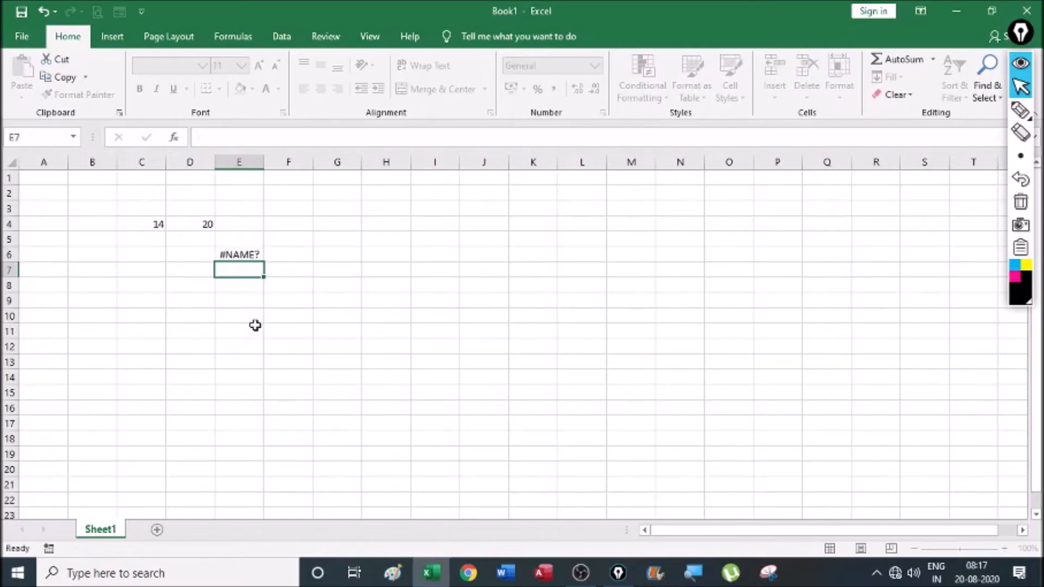
- Extend the entry in cell E6 to =pro and try to pick the suggested PRODUCT function
key(Up)
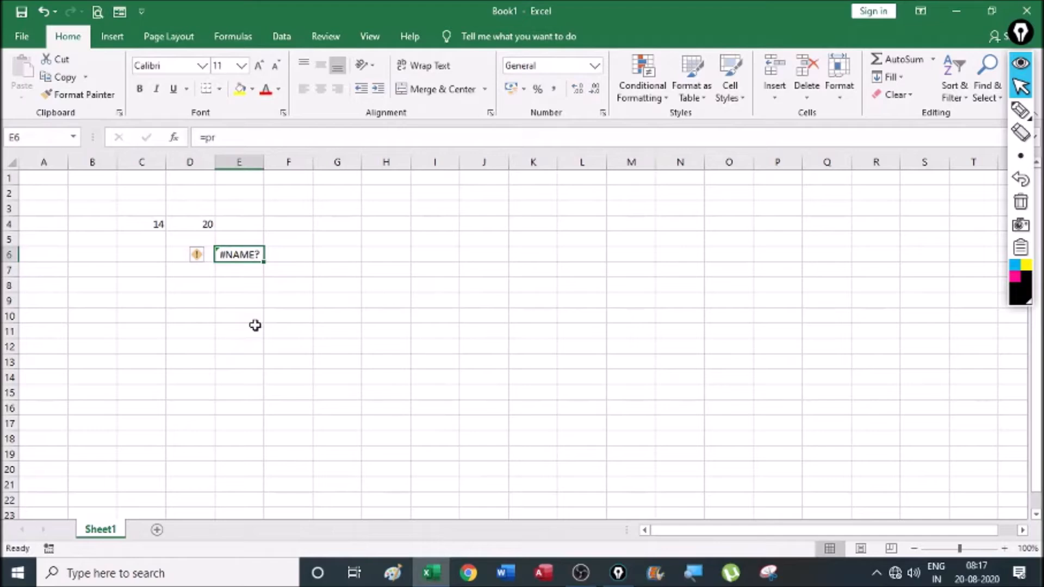
key(F2)
text(o)
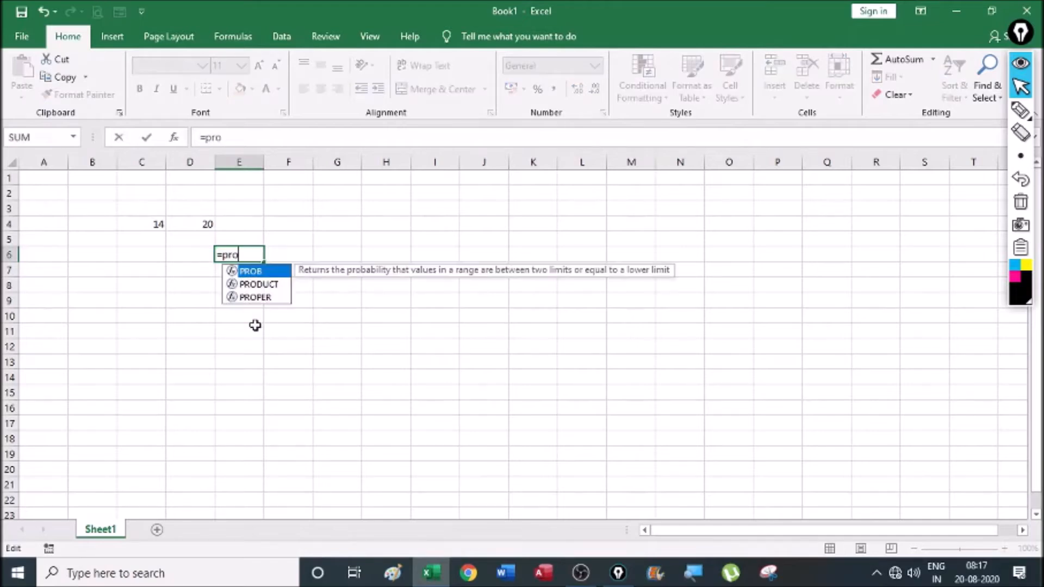
key(Down)
key(Return)
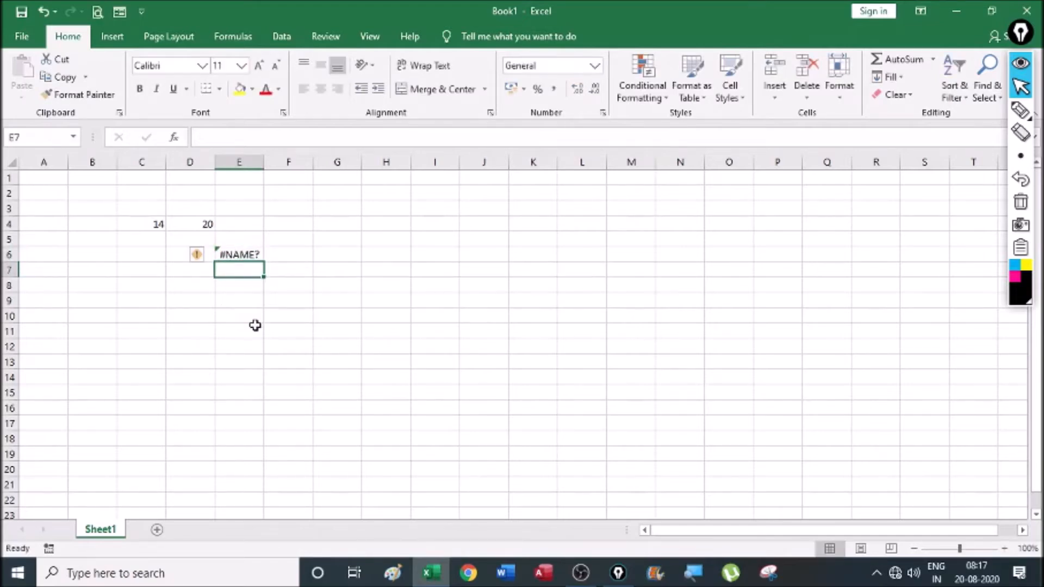
- Complete the formula in cell E6 as =PRODUCT(C4, D4) to multiply the two values
key(Up)
key(F2)
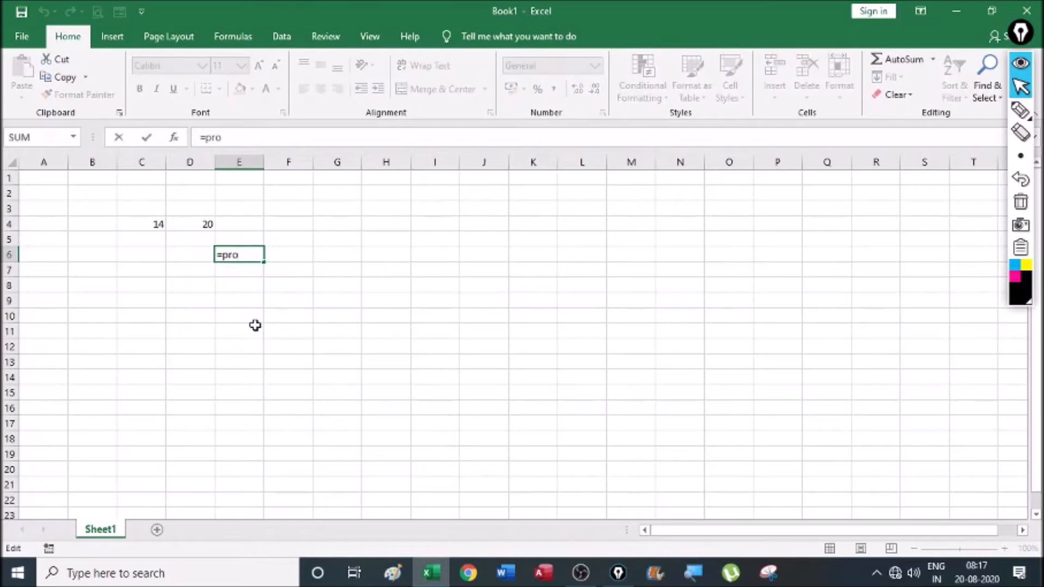
text(duct()
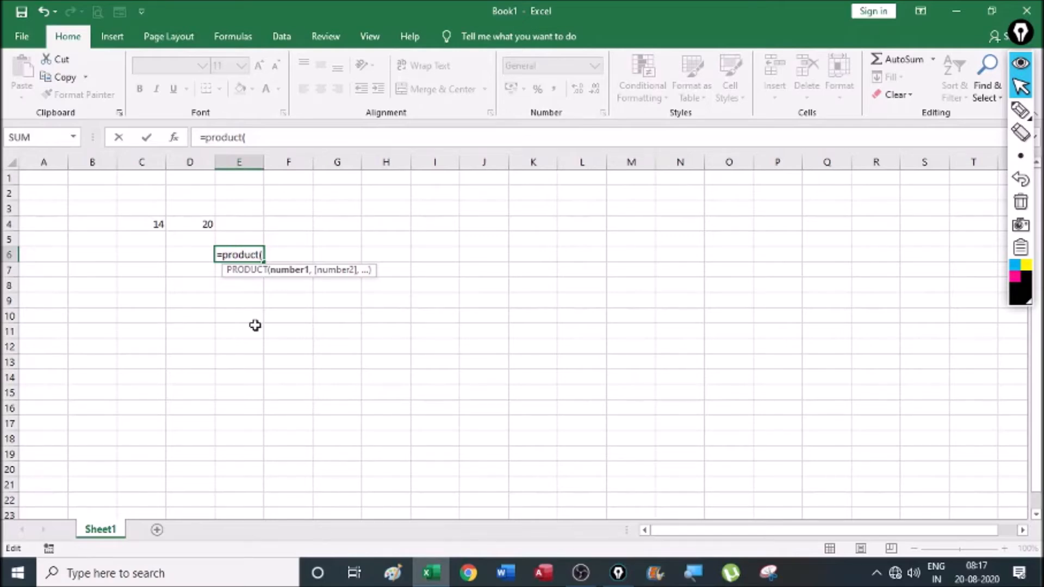
text(C)
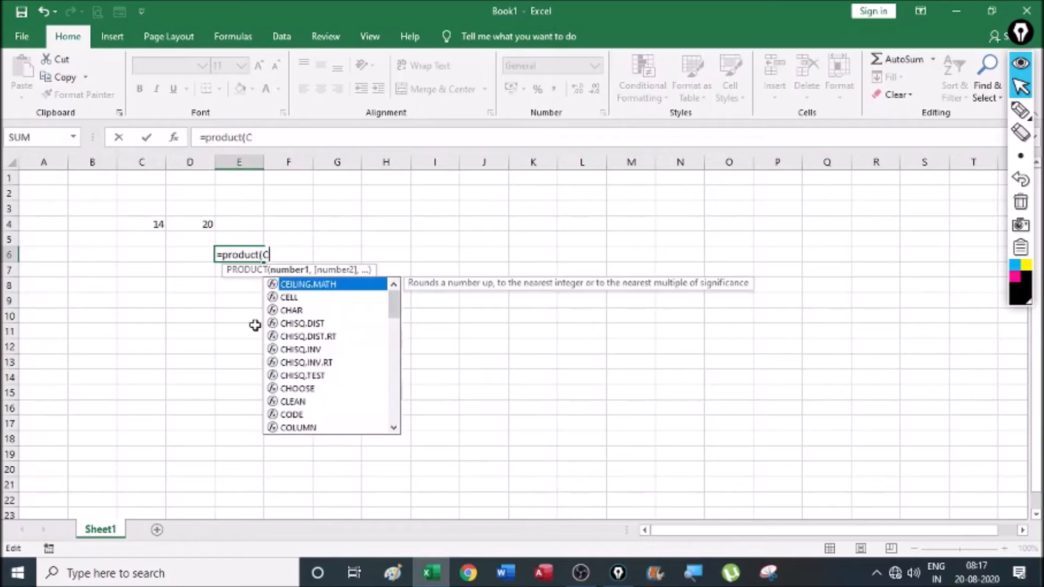
text(4)
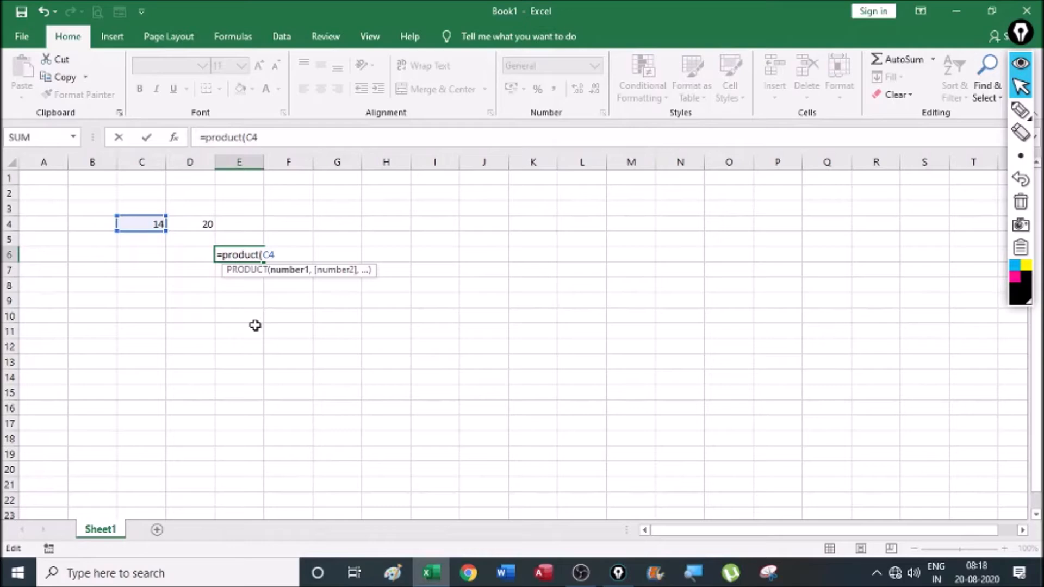
text(,)
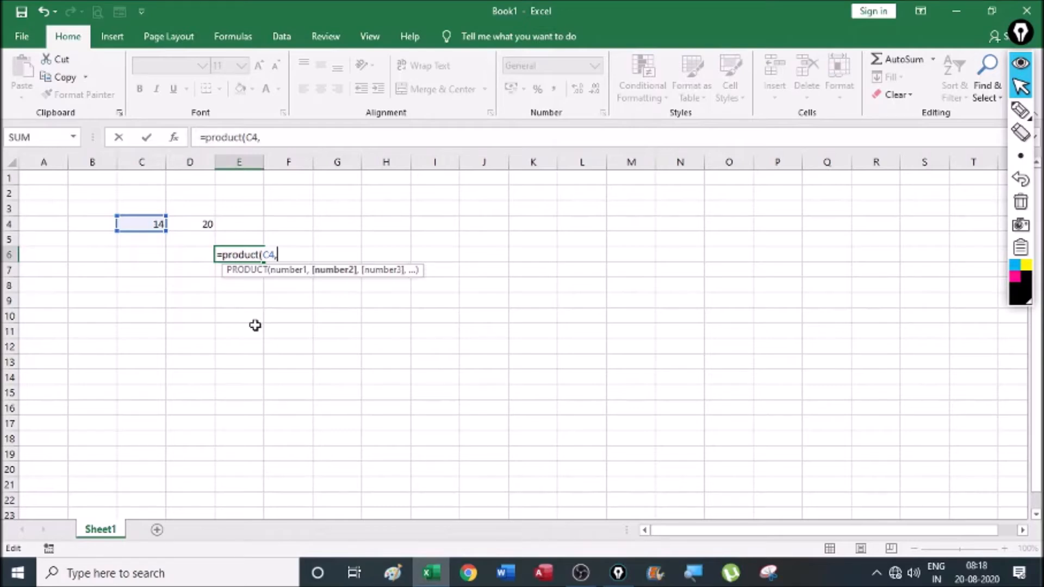
text( D)
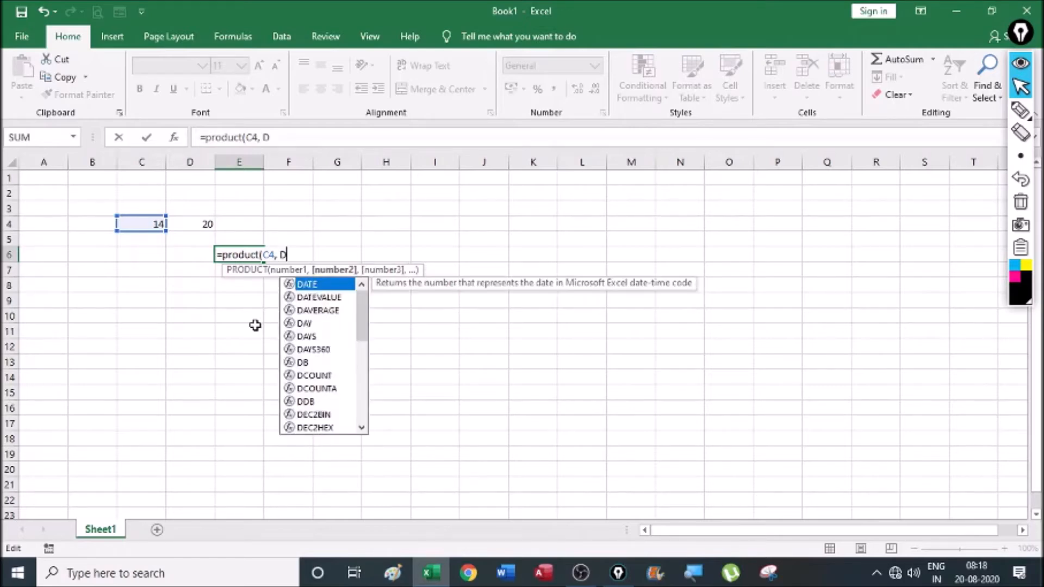
text(4)
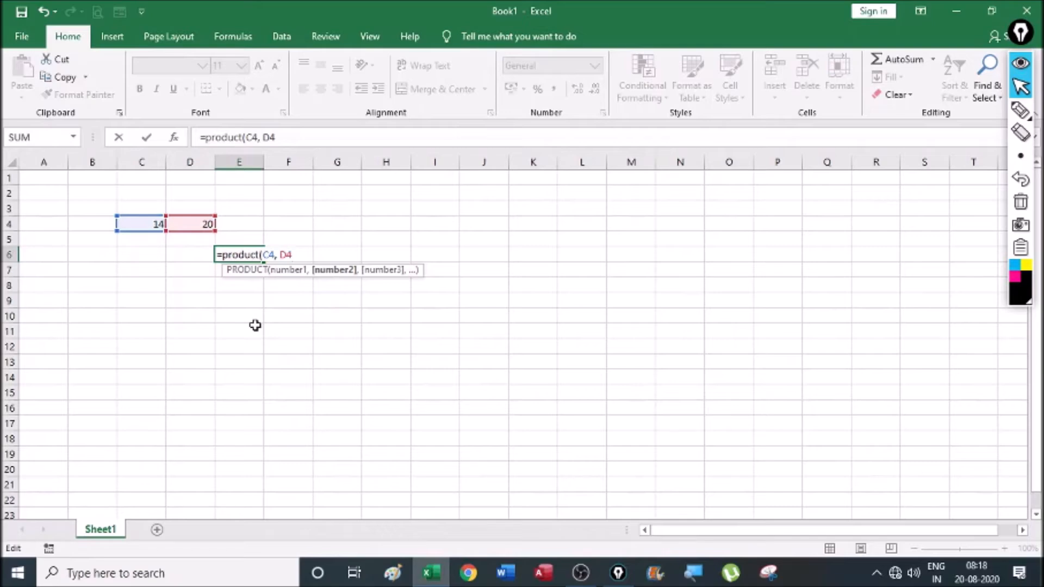
text())
key(Return)
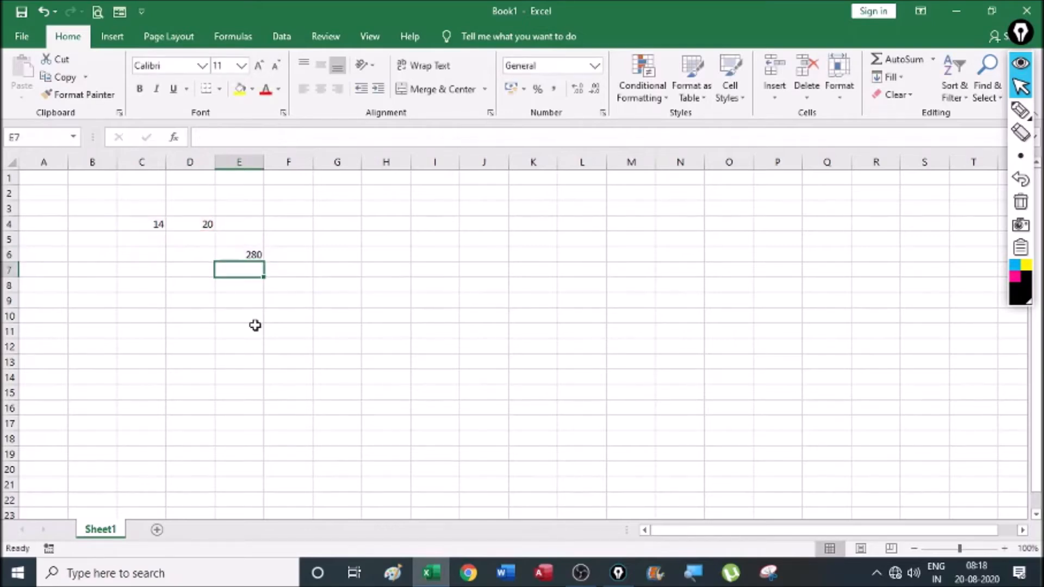
- Clear the contents of the cell range C4:F8
key(Up)
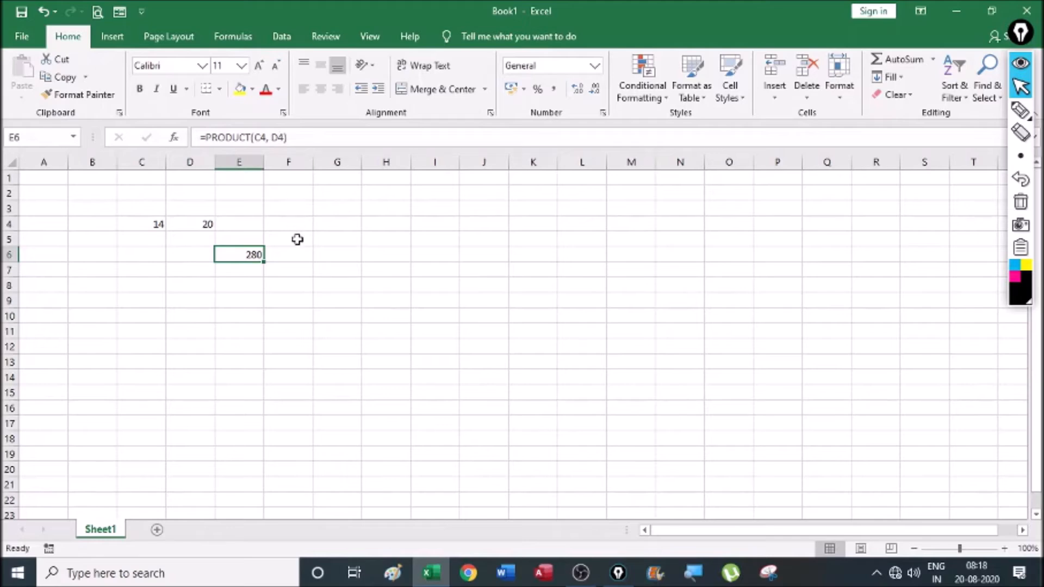
drag(273, 282, 147, 220)
key(Delete)
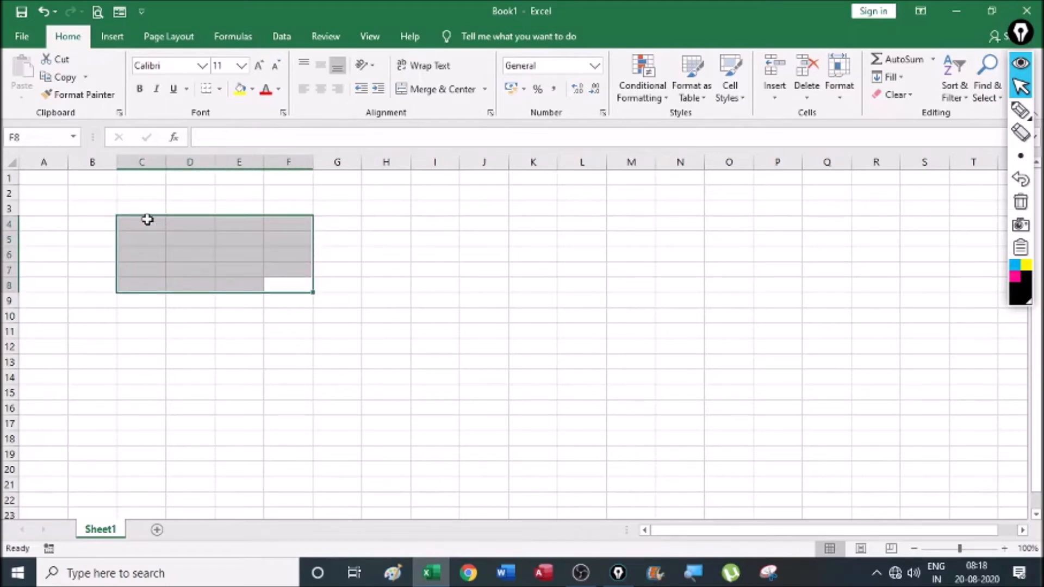
- Enter the header S. No in cell C4 and number the rows 1, 2 and 3 in C5:C7
click(148, 219)
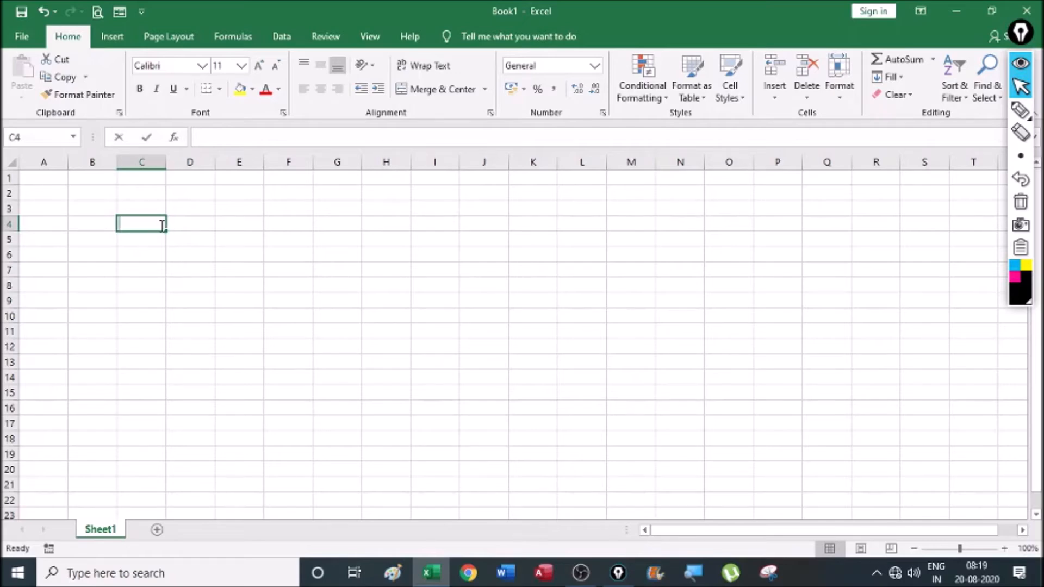
text(S. No)
key(Return)
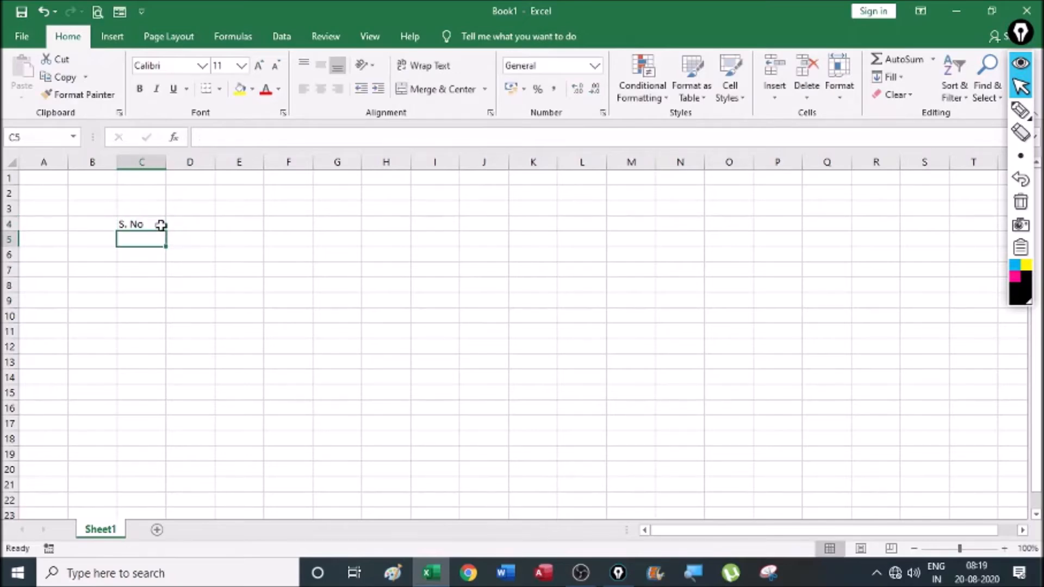
text(1)
key(Return)
text(2)
key(Return)
text(3)
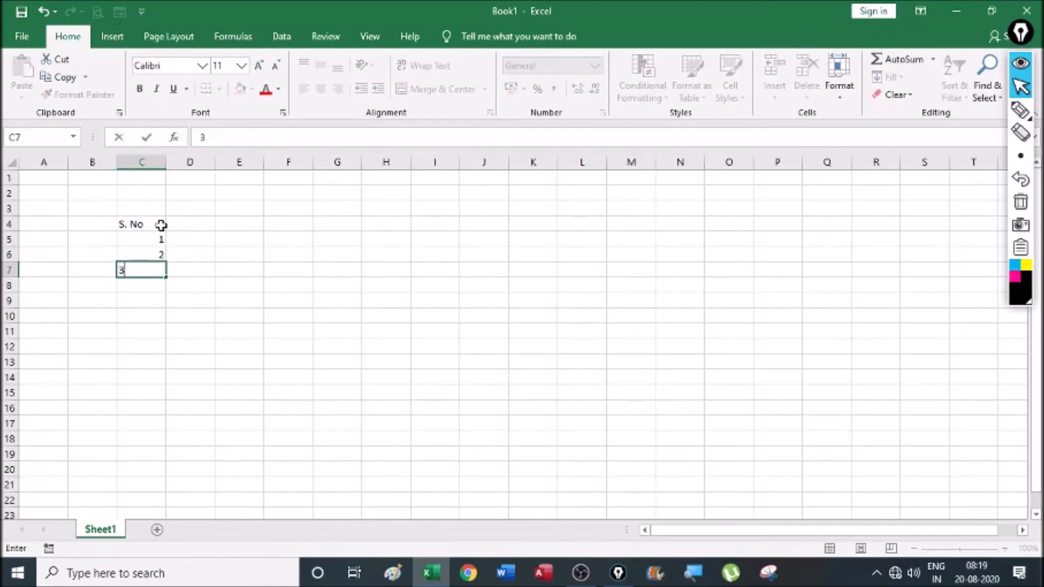
- Enter the header Name in D4 and list Onion, Tomato and LADY Finger in D5:D7
key(Right)
key(Up)
key(Up)
key(Up)
text(Na)
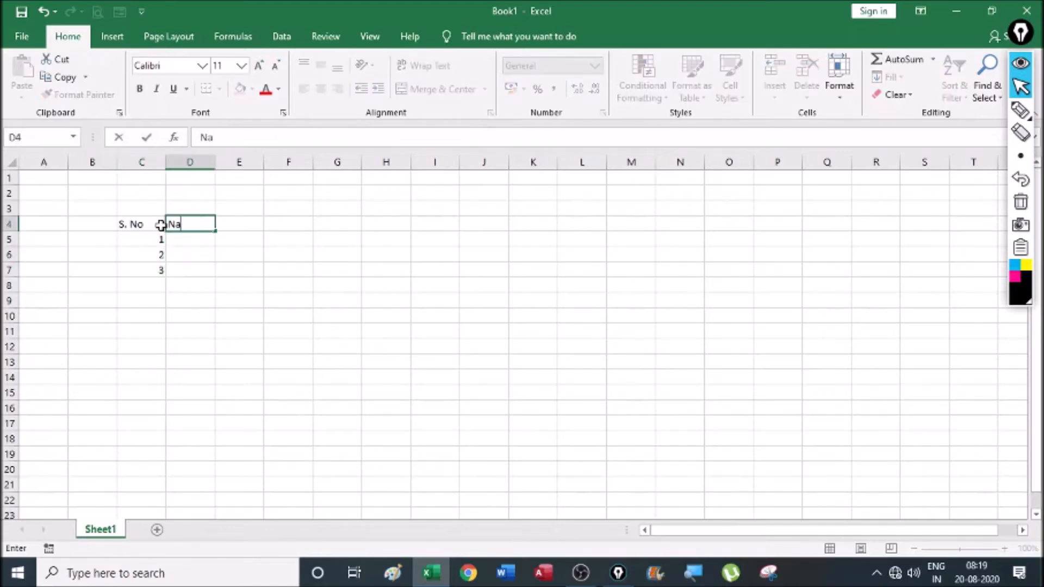
text(me)
key(Return)
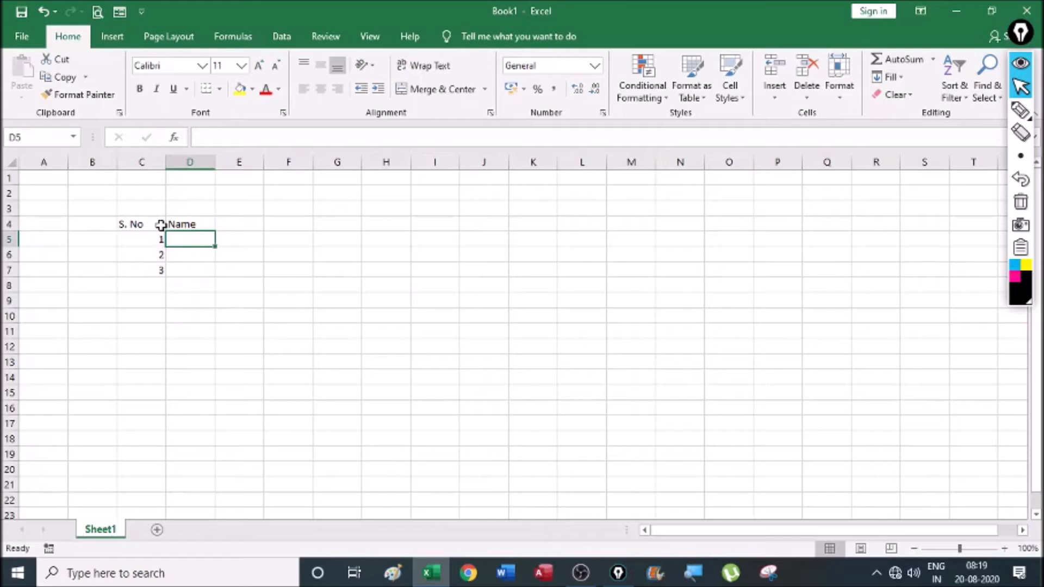
text(On)
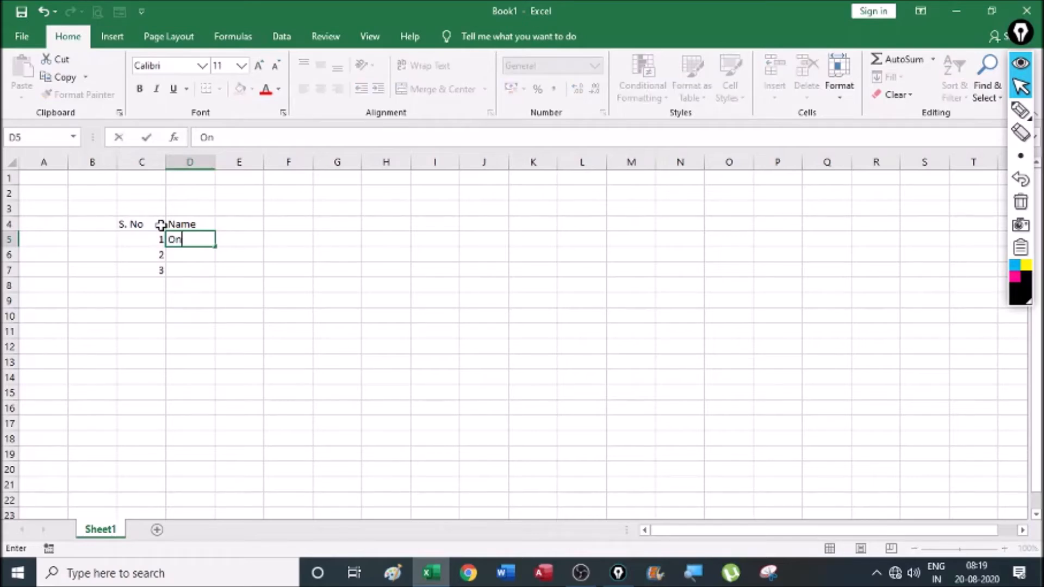
text(ion)
key(Return)
text(T)
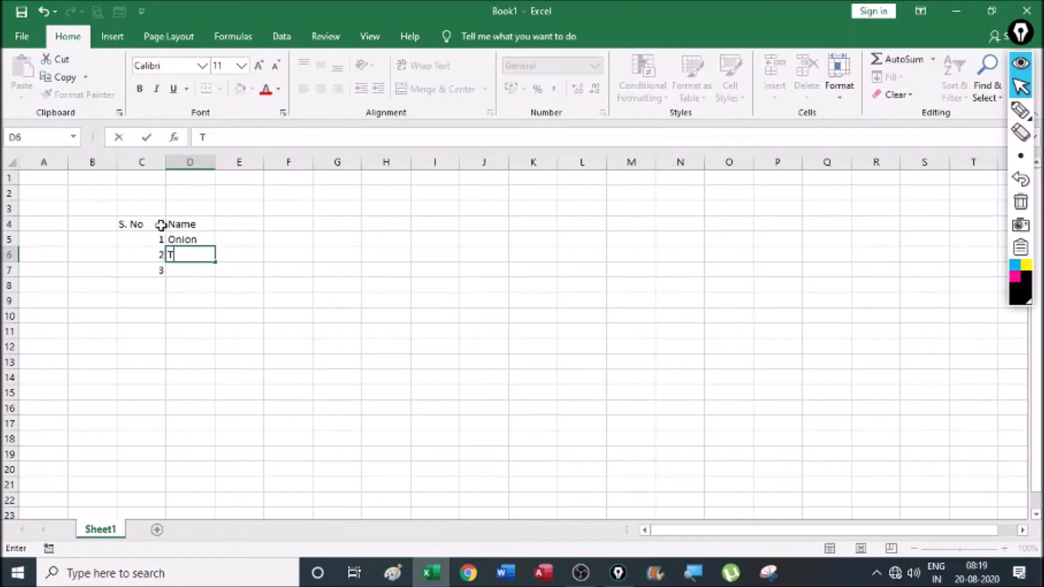
text(omato)
key(Return)
text(L)
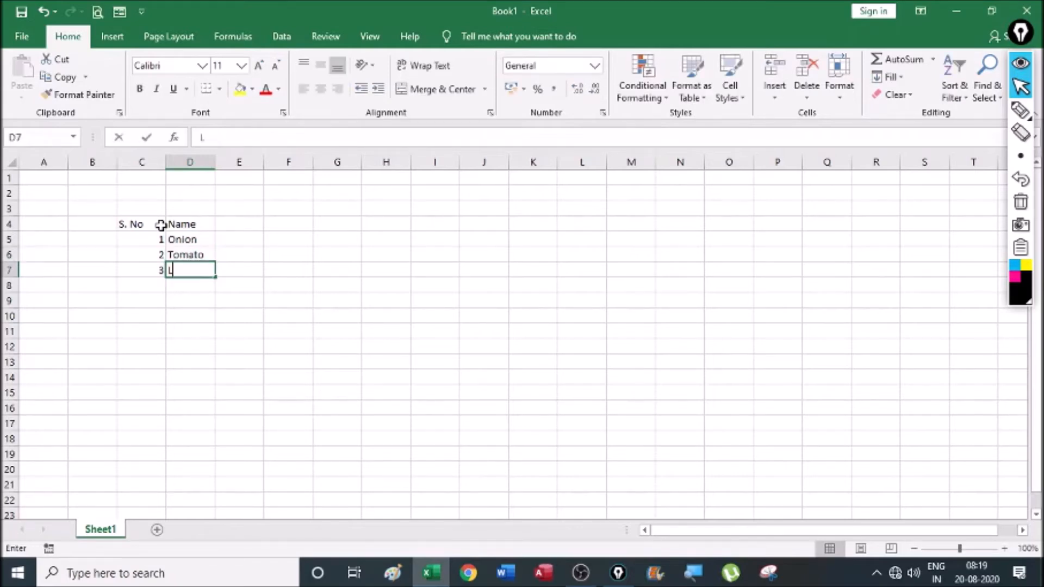
text(ADY Fin)
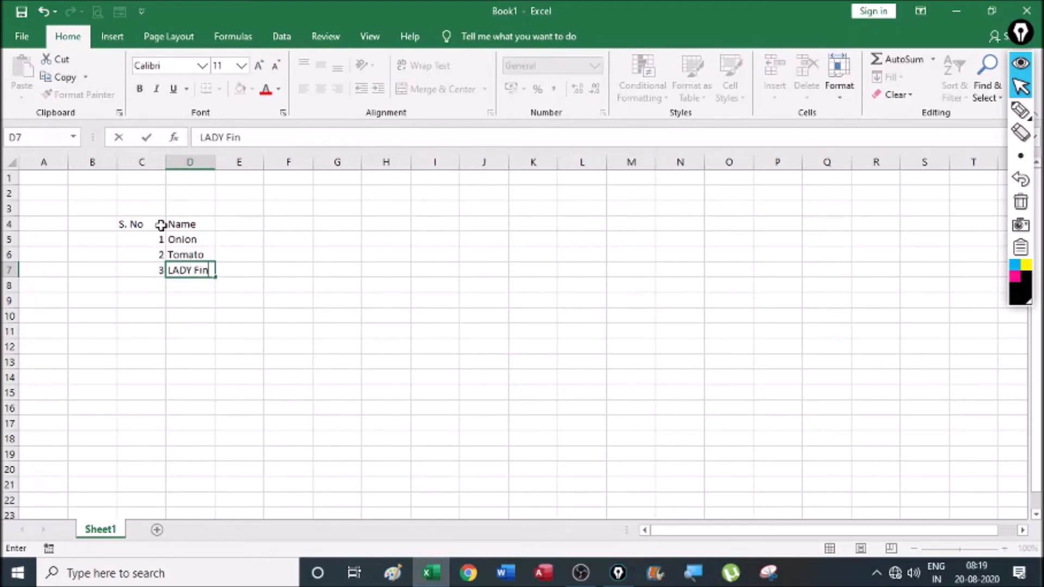
text(ger)
- Enter the header Rate in E4 with the values 40, 60 and 40 in E5:E7
key(Tab)
key(Up)
key(Up)
key(Up)
text(Rate)
key(Return)
text(40)
key(Return)
text(60)
key(Return)
text(40)
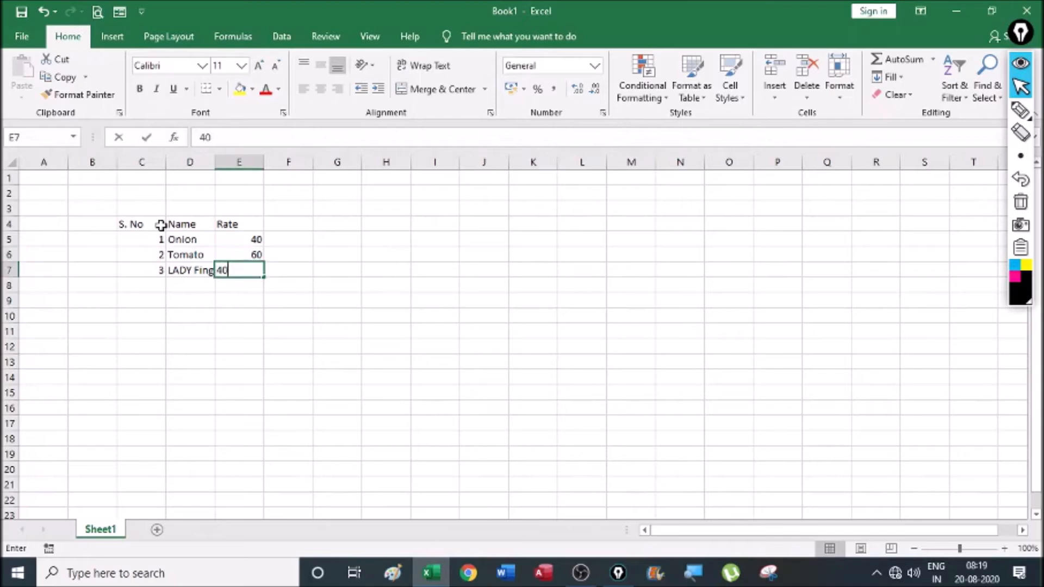
- Enter the header Quantity in F4 with the values 2, 1 and 1 in F5:F7
key(Right)
key(Up)
key(Up)
key(Up)
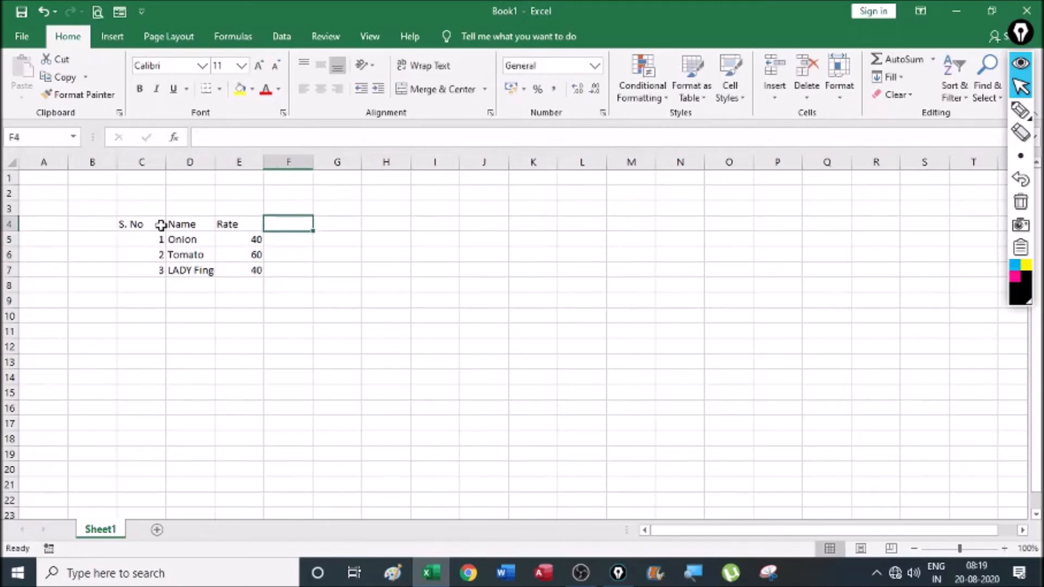
text(Quanity)
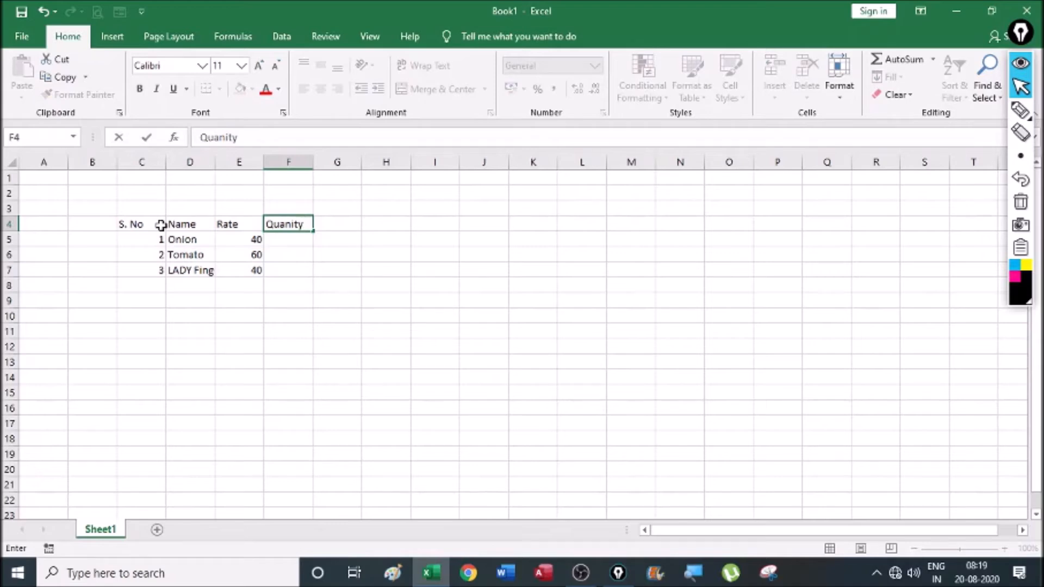
key(BackSpace)
key(BackSpace)
key(BackSpace)
text(tity)
key(Return)
text(2)
key(Return)
text(1)
key(Return)
text(1)
- Enter the header Total Price in G4 and autofit the width of column G to it
key(Right)
key(Up)
key(Up)
key(Up)
text(Tot)
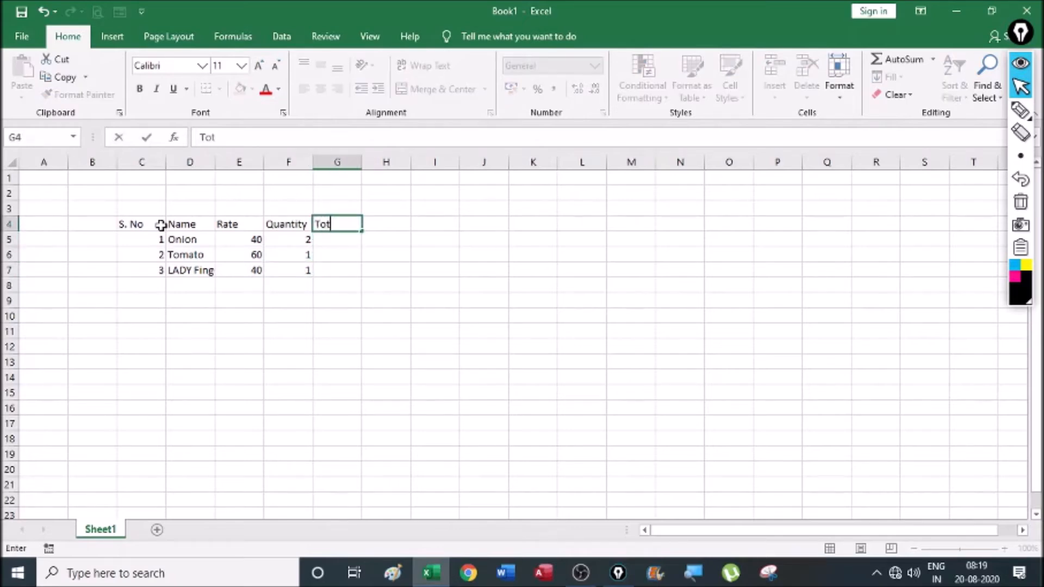
text(al Price)
key(Return)
key(Up)
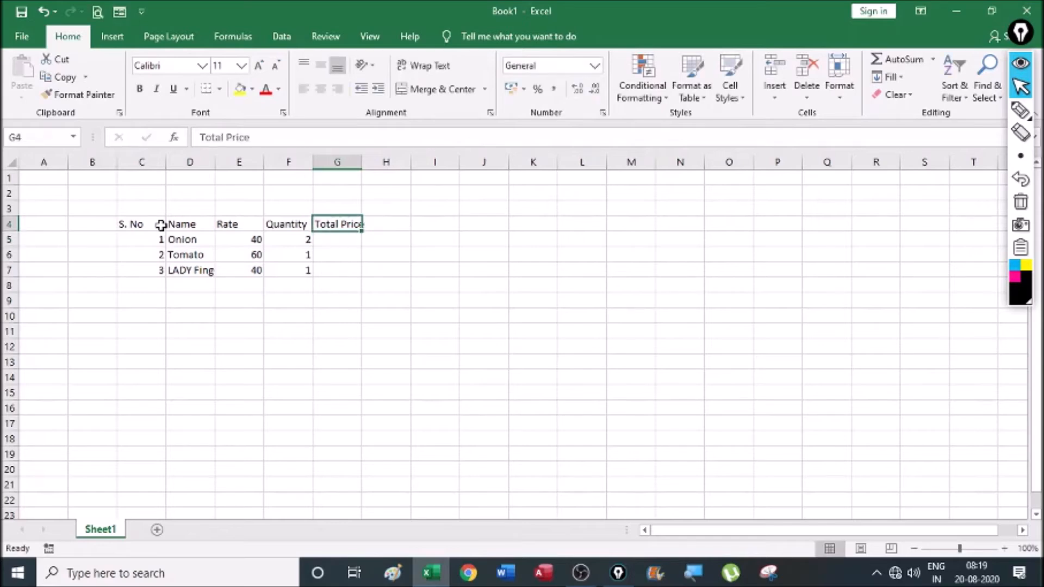
key(Down)
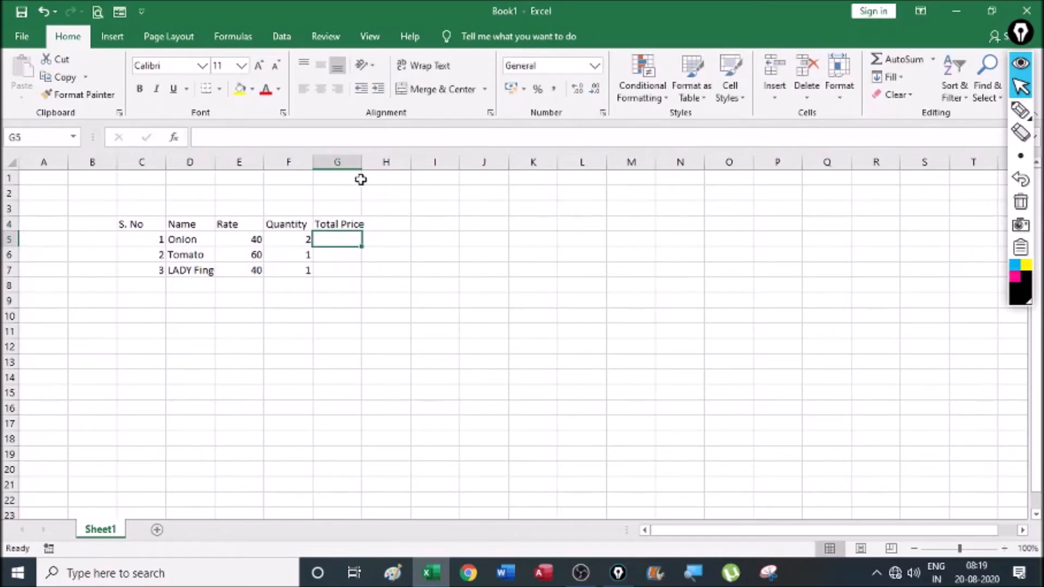
double_click(362, 162)
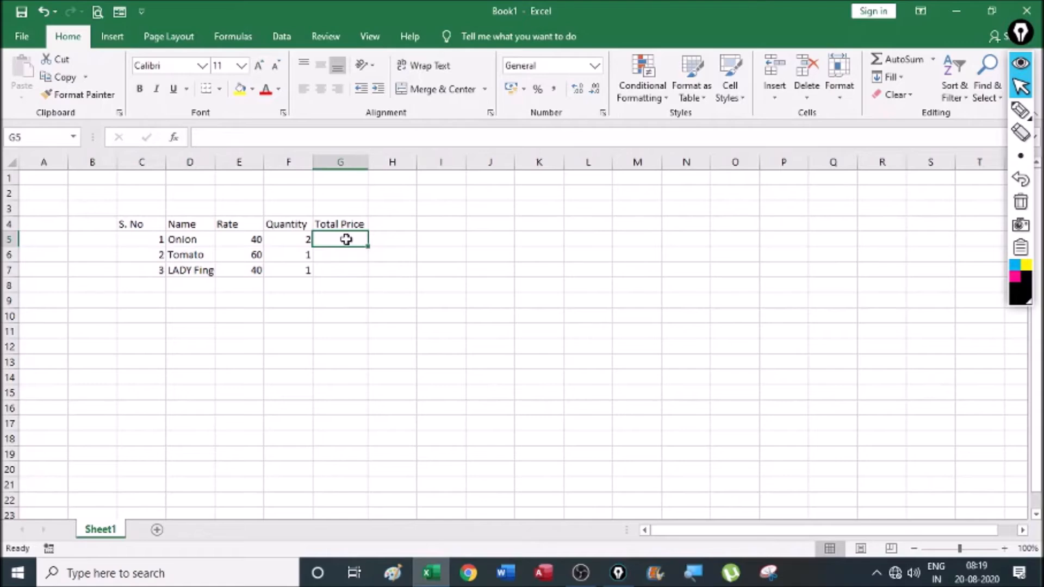
- Calculate the onion's total price in cell G5 with the formula =E5*F5
text(=)
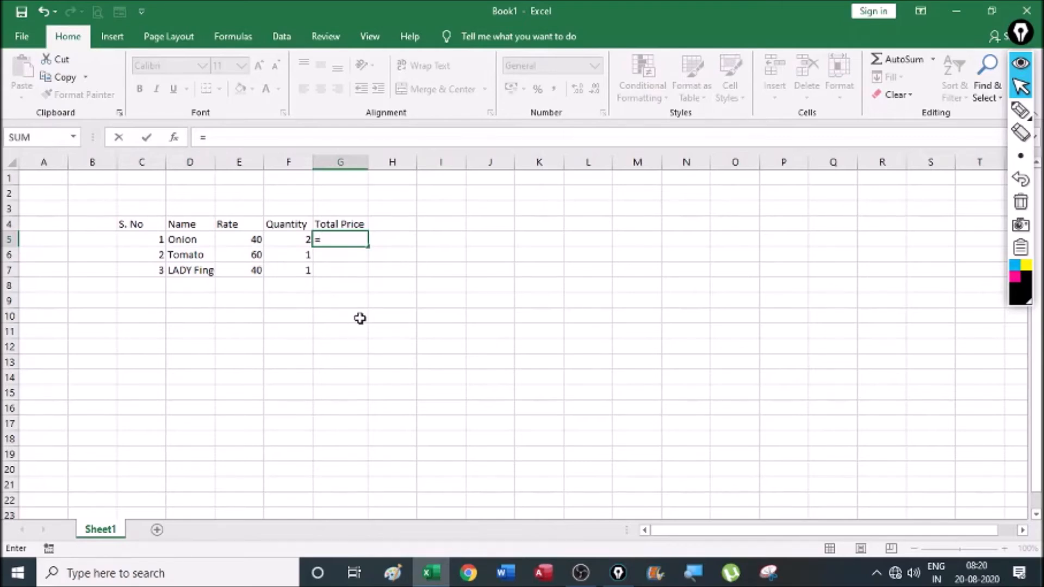
text(e5*)
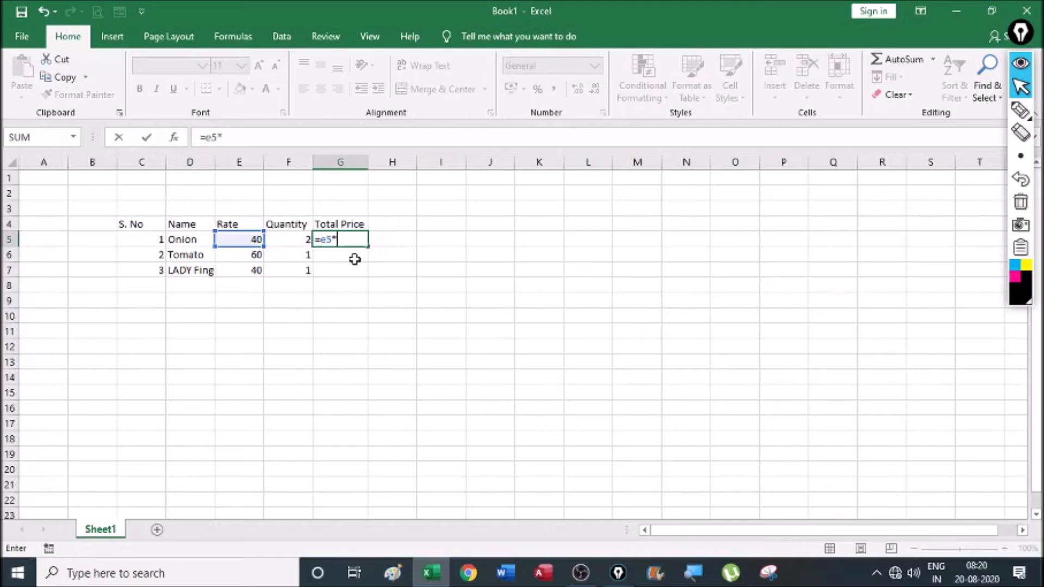
text(f5)
key(Return)
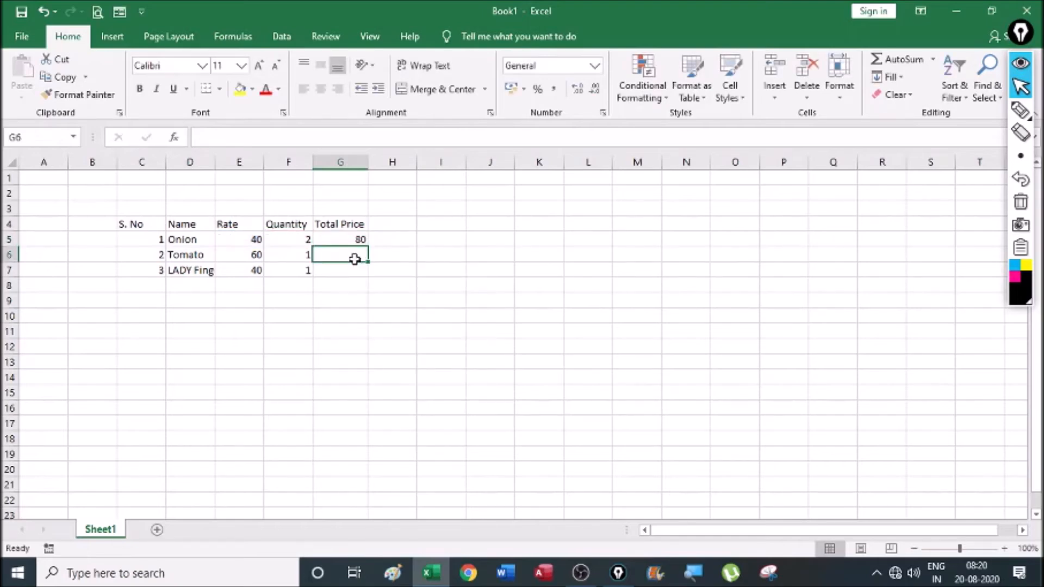
- Copy the total price formula from G5 and paste it into G6 and G7 for the other two items
click(353, 244)
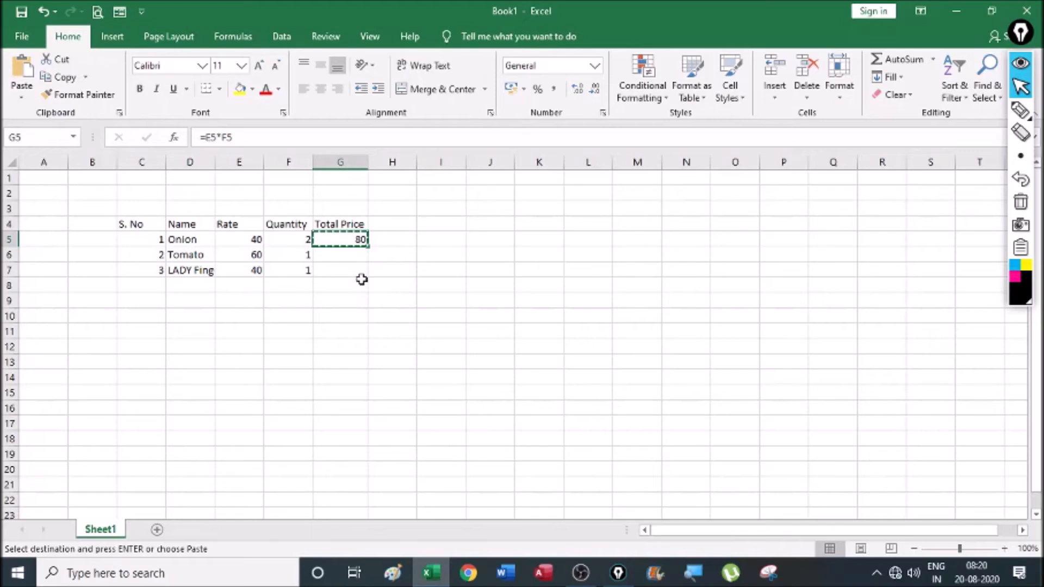
click(343, 259)
click(343, 280)
click(336, 259)
click(337, 267)
click(335, 259)
click(330, 273)
click(331, 254)
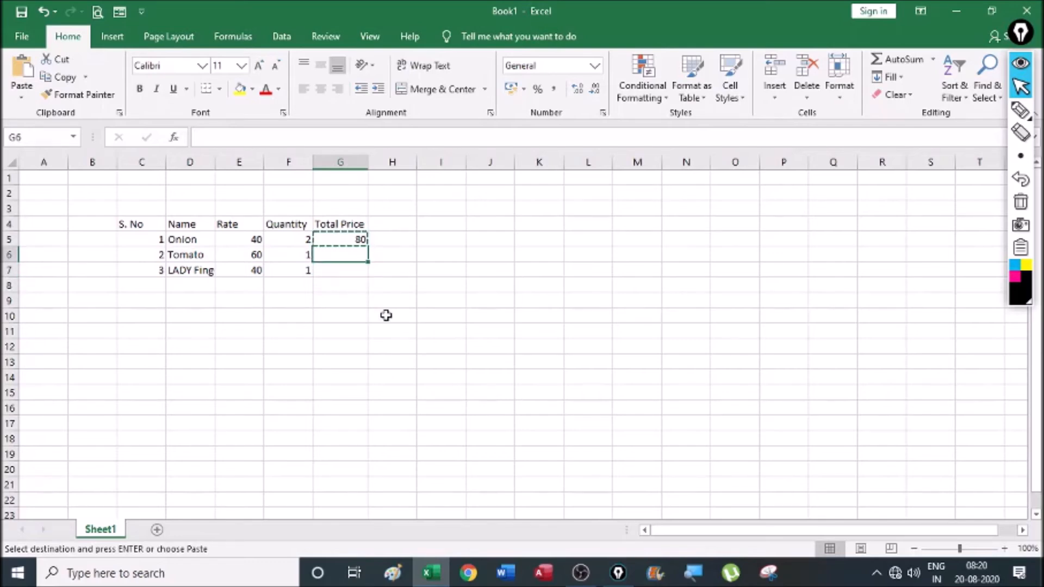
text(60)
key(Down)
text(40)
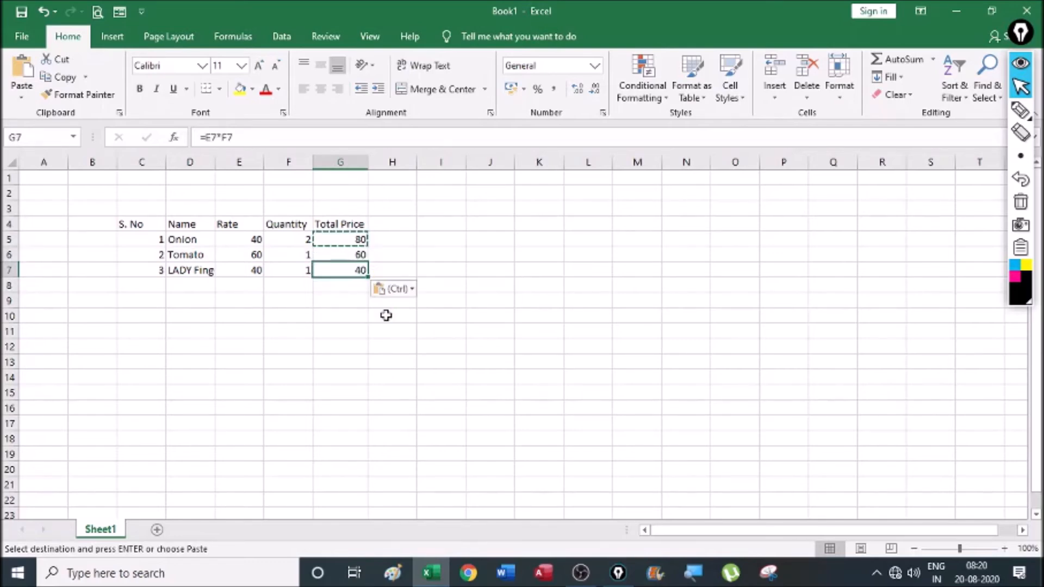
- Examine the cell references in the copied total price formulas in G5:G7
click(356, 348)
click(349, 254)
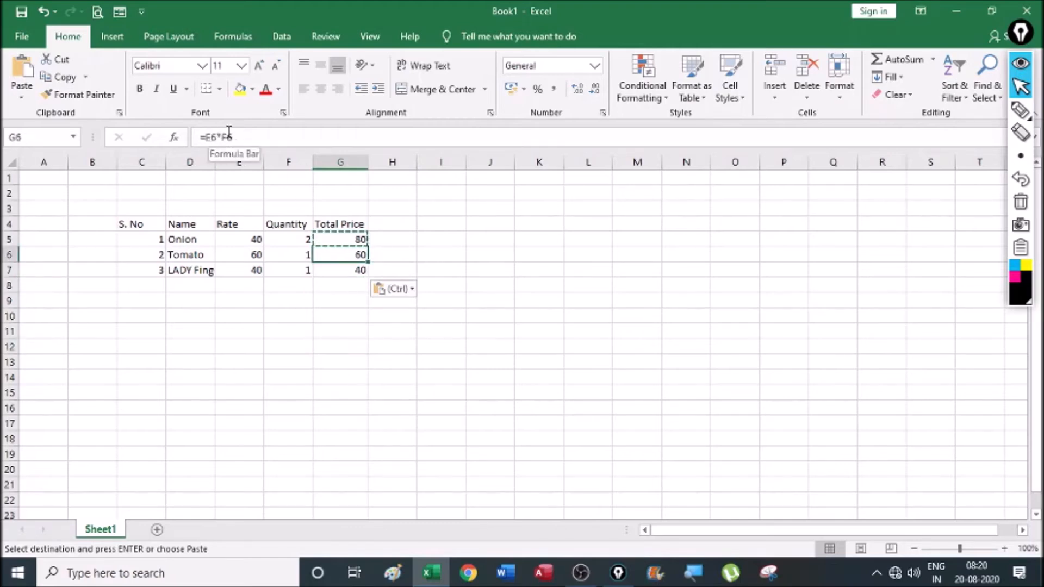
click(357, 269)
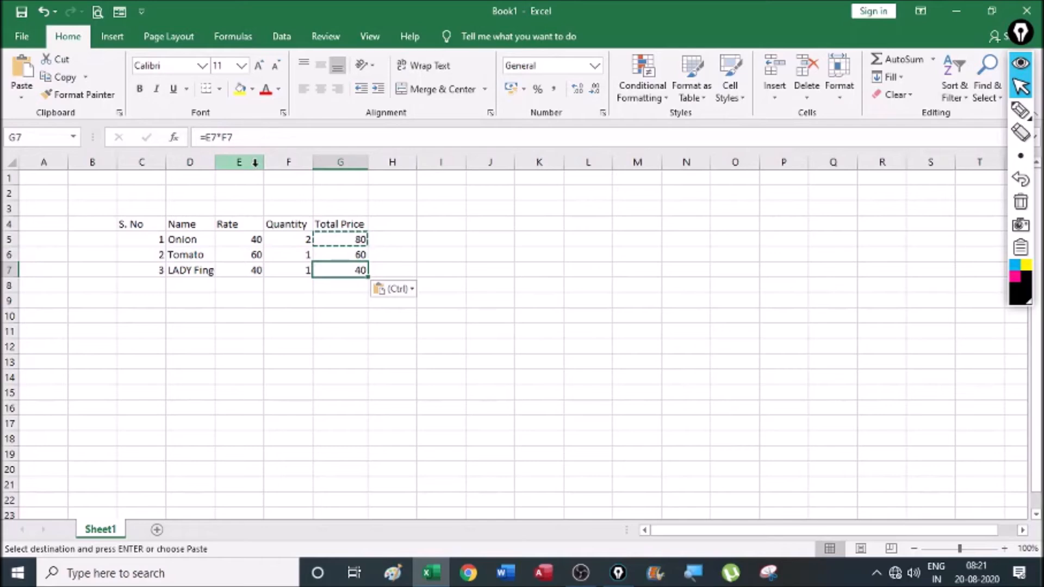
click(378, 242)
click(335, 237)
click(342, 252)
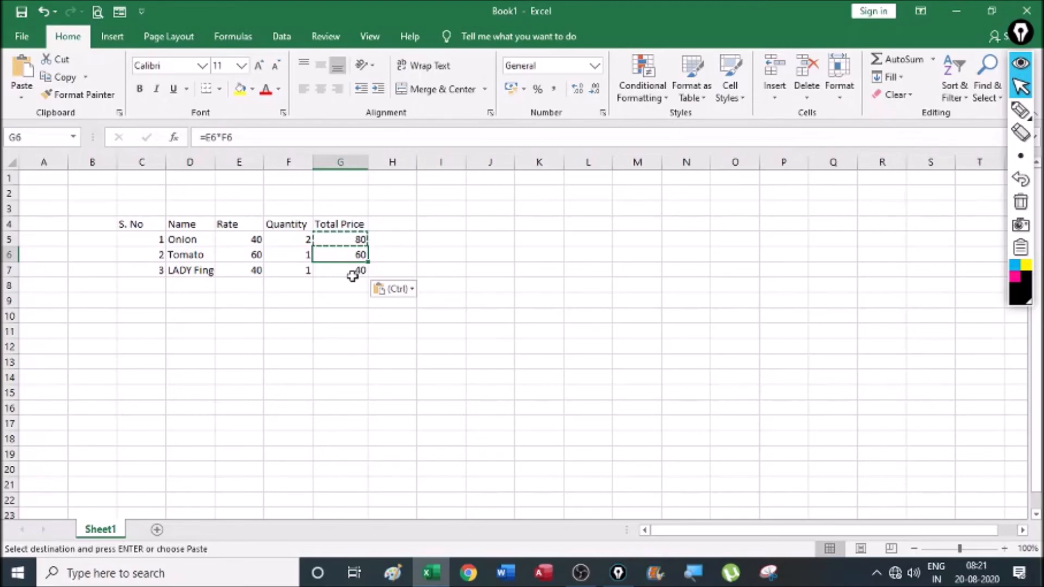
click(305, 255)
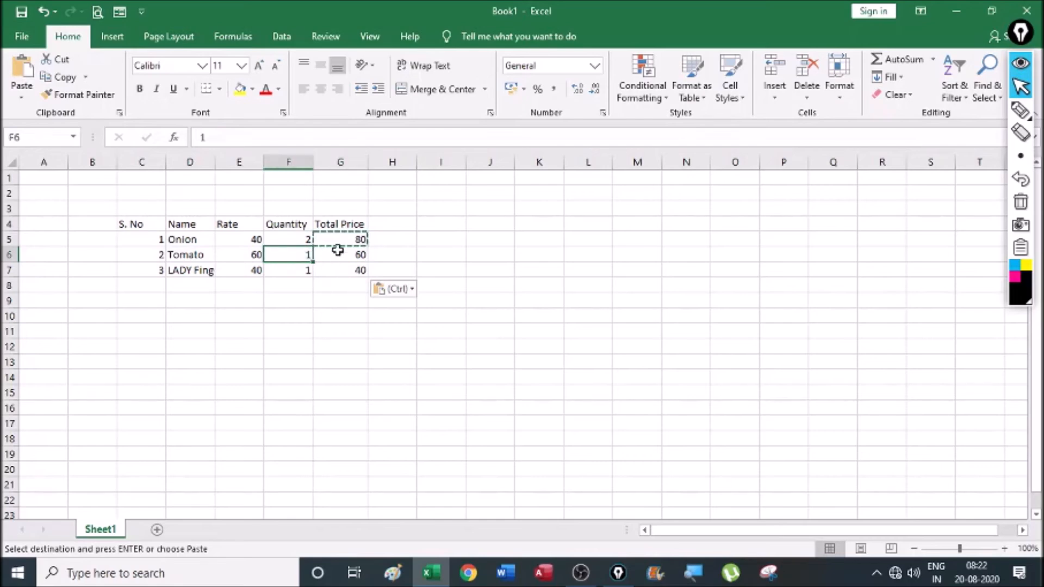
- Clear the total prices in G5:G9 and set the quantities in F6 and F7 to 2
drag(354, 299, 346, 240)
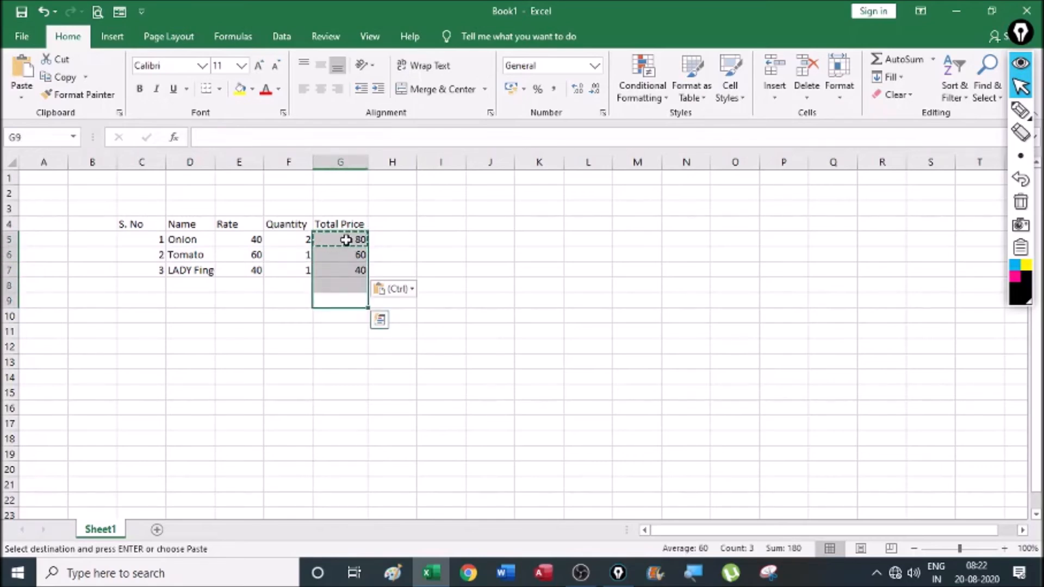
key(Delete)
click(307, 255)
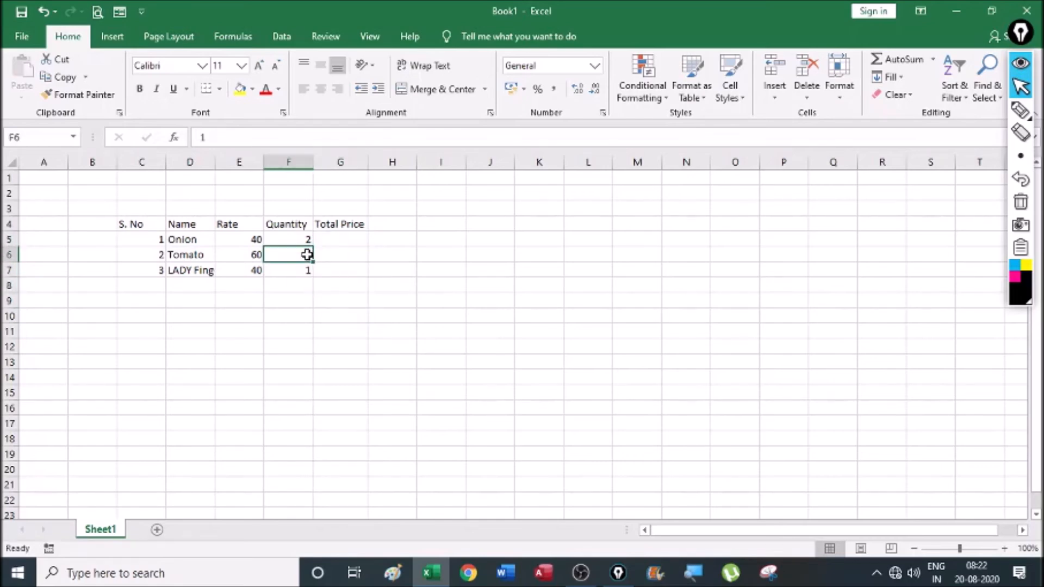
text(2)
key(Return)
text(2)
key(Return)
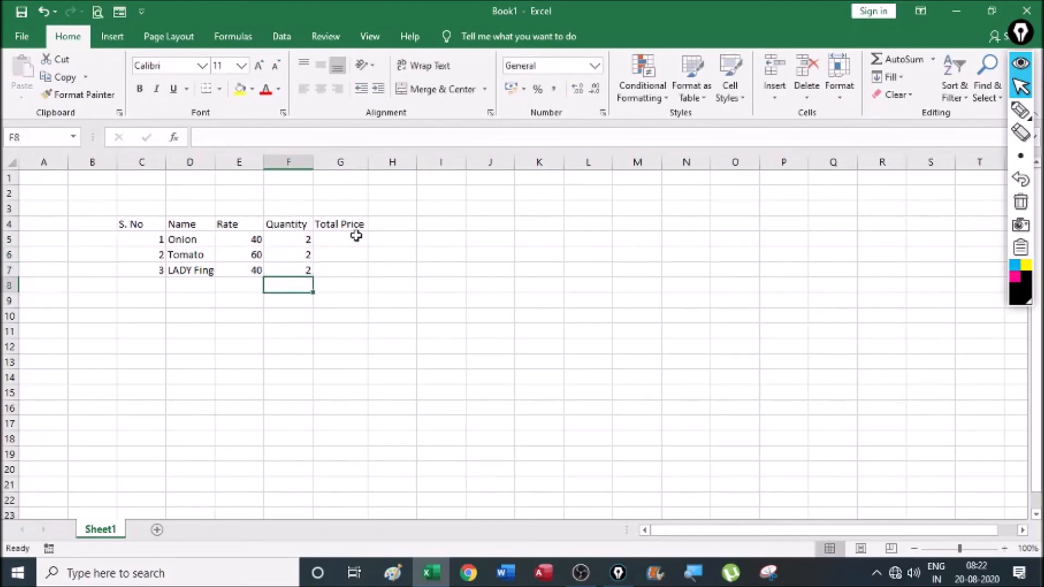
- Calculate the onion's total price in G5 with the formula =E5*$F$5, using an absolute reference to the quantity
click(356, 237)
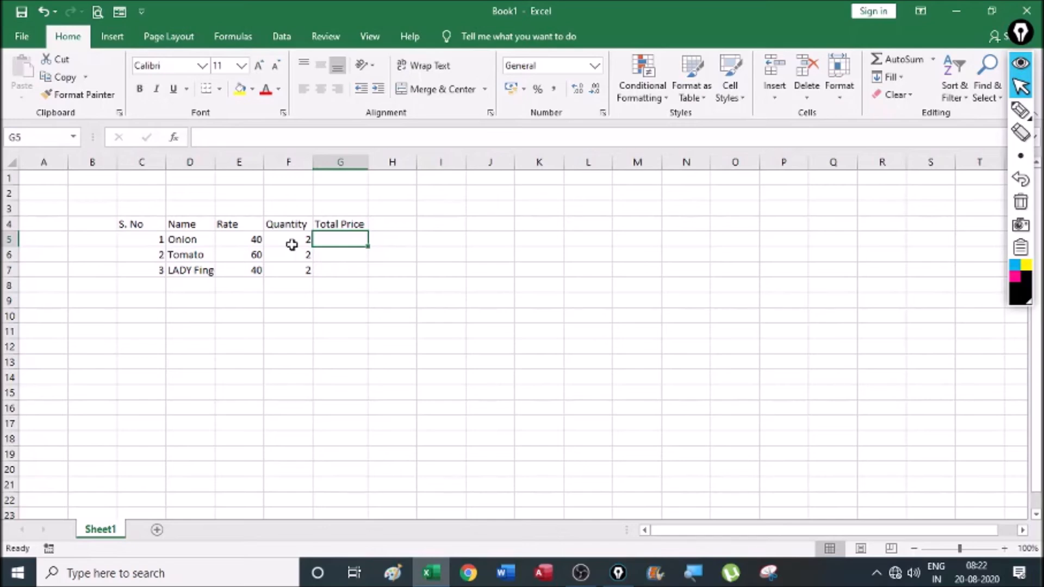
text(=)
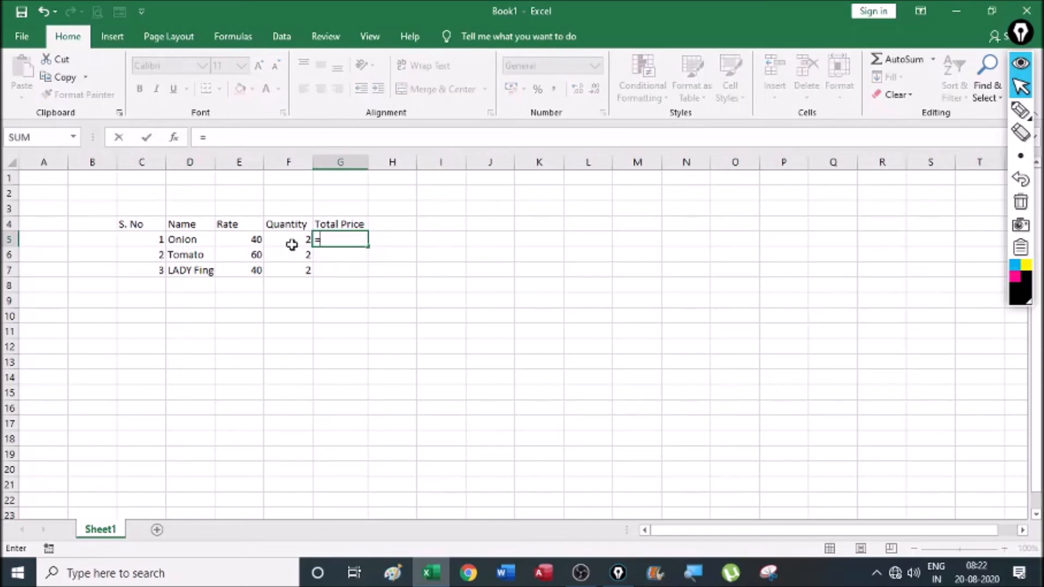
text(g)
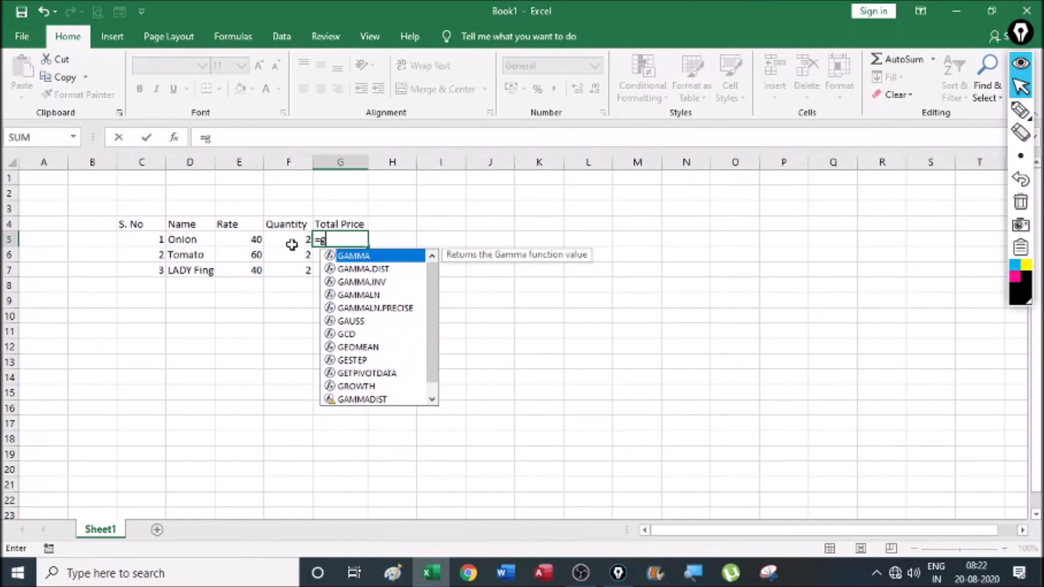
text(5*)
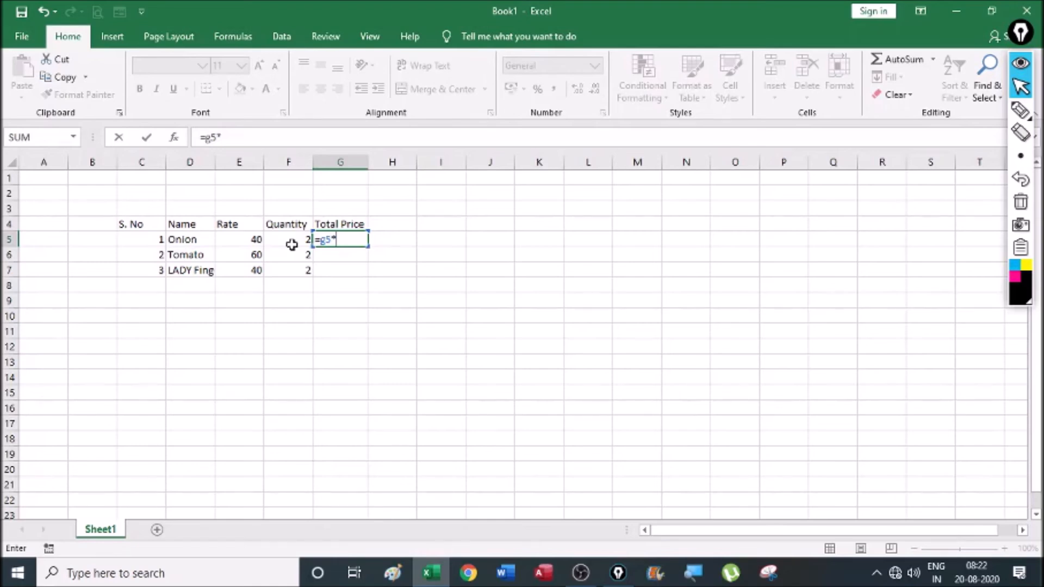
key(BackSpace)
key(BackSpace)
key(BackSpace)
text(e5)
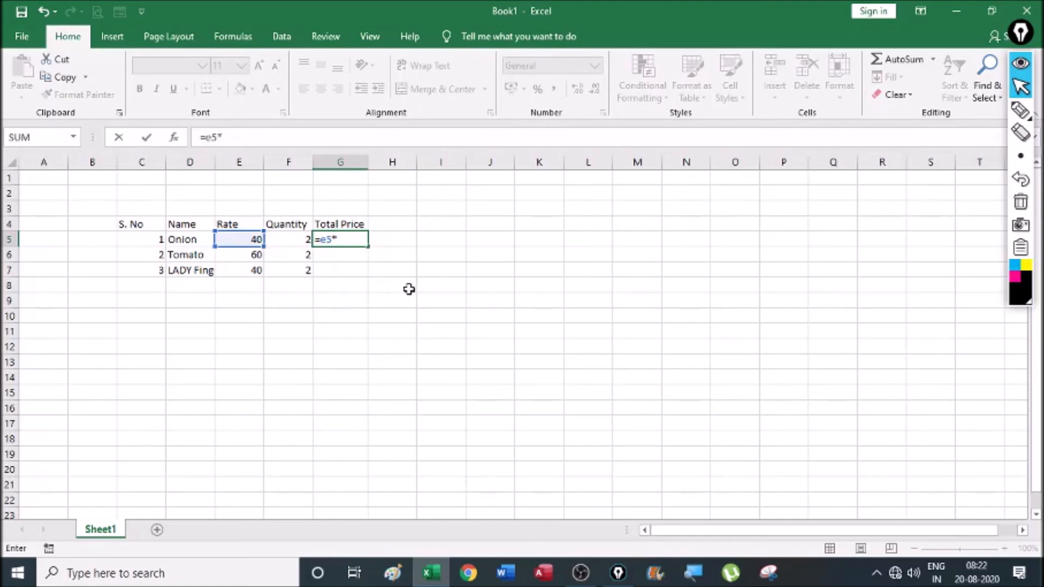
text($f)
text($5)
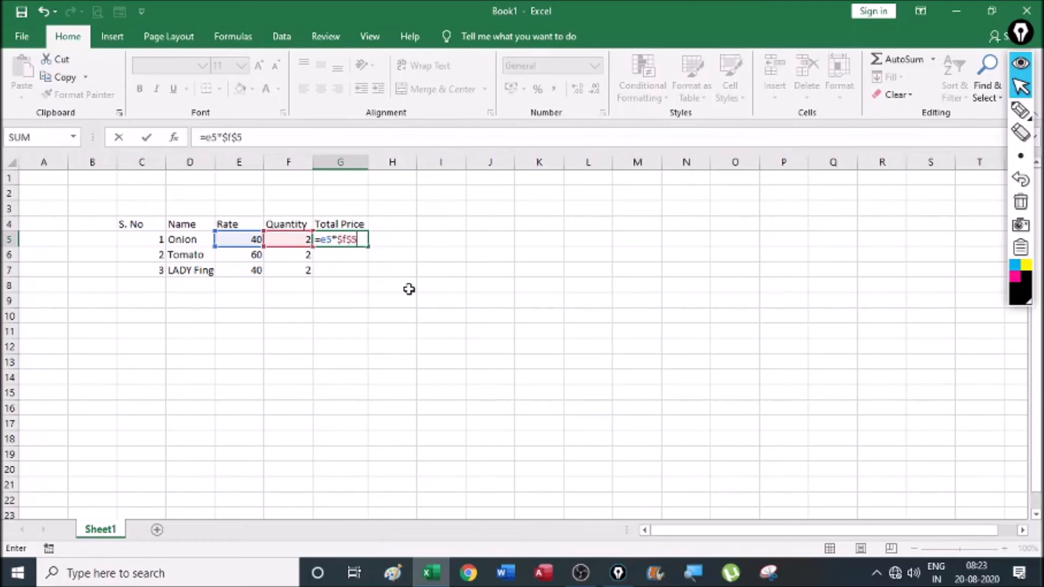
key(Return)
key(Up)
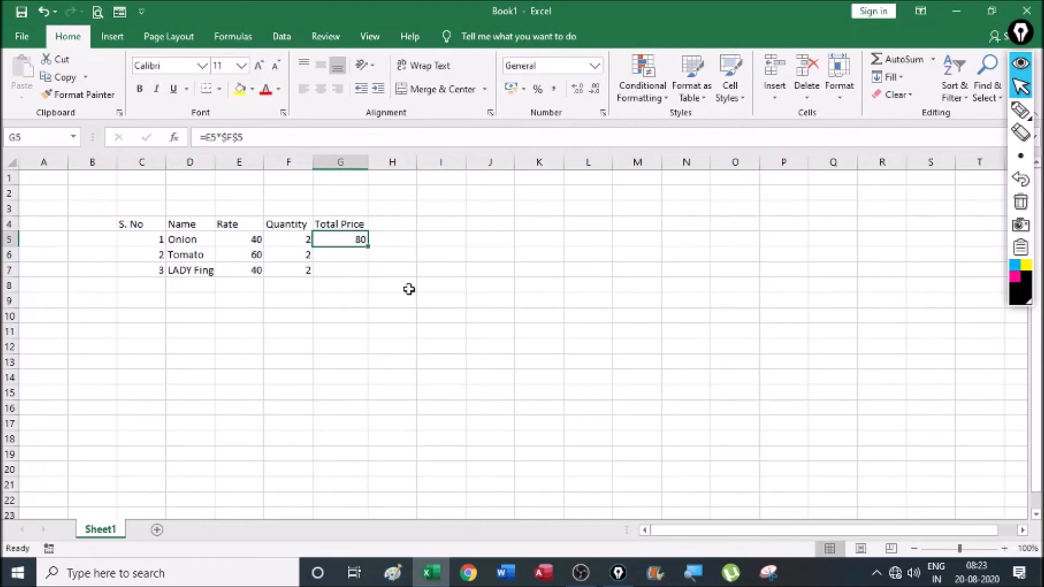
- Copy the absolute-reference formula from G5 and paste it into G6 and G7
key(ctrl+c)
key(ctrl+v)
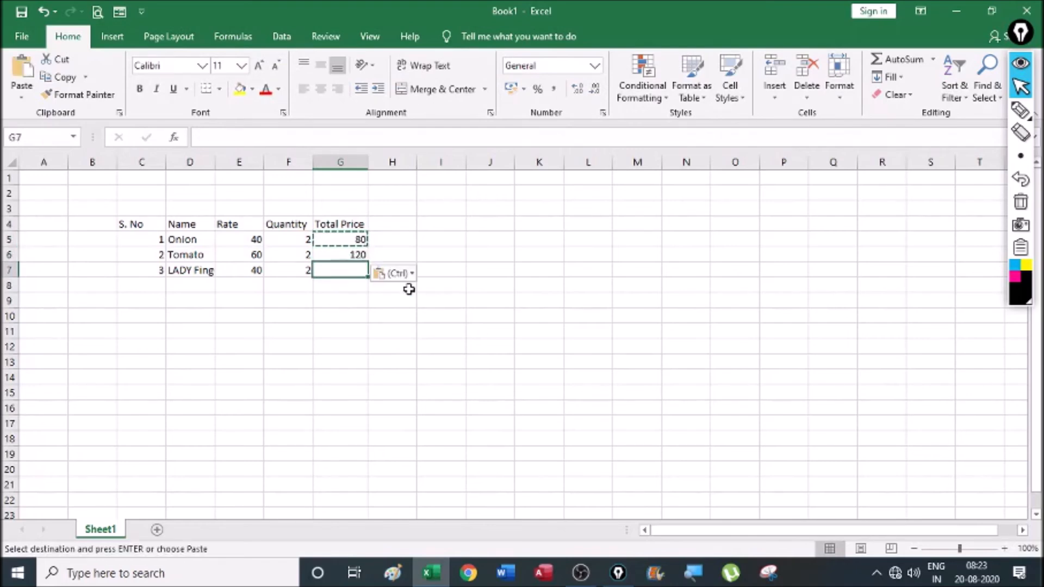
key(Down)
key(ctrl+v)
- Compare the formulas in G5, G6 and G7 to see how the relative and absolute references behave when copied
key(Up)
key(Up)
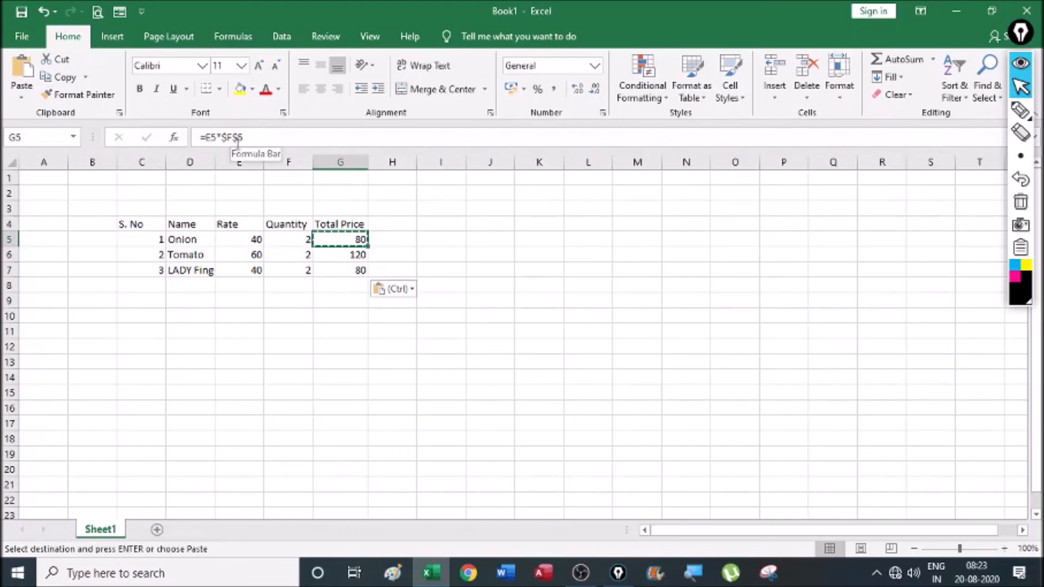
click(334, 253)
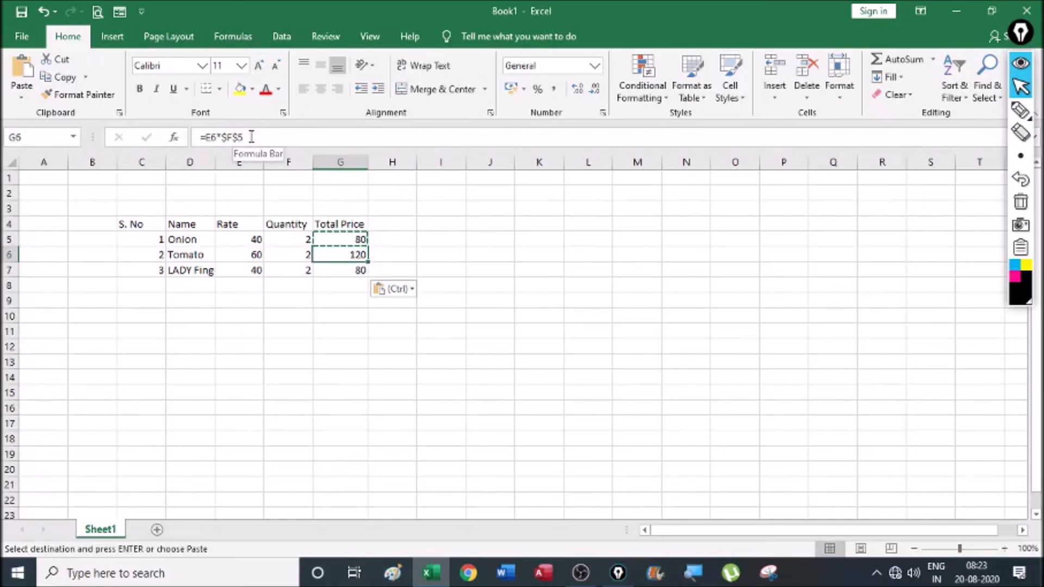
click(341, 269)
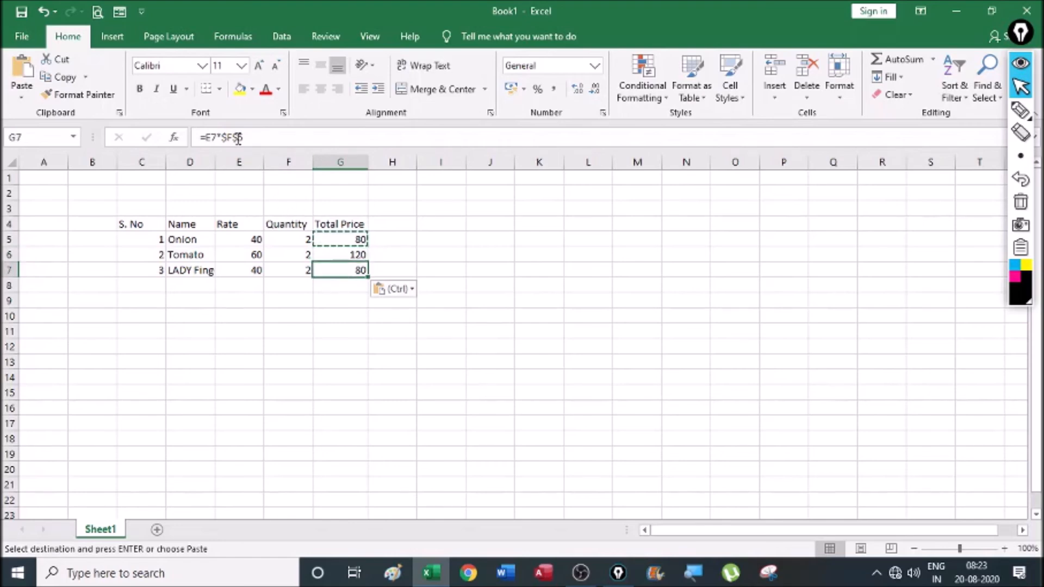
key(Up)
key(Up)
key(Down)
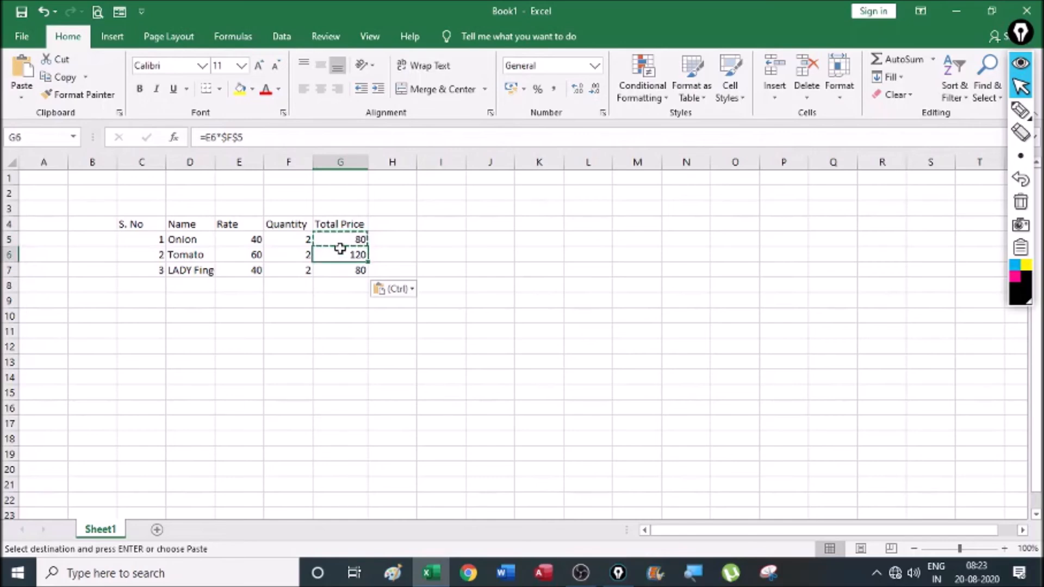
click(346, 270)
click(345, 240)
click(347, 253)
click(349, 269)
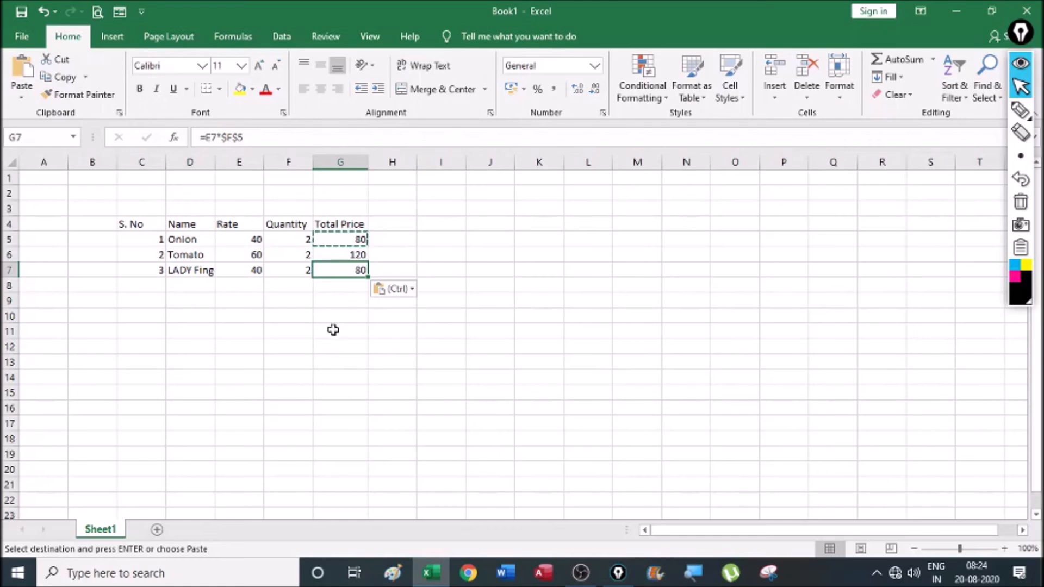
- Clear the total prices in G5:G9 and set the quantities to 4 in F6 and 3 in F7
drag(338, 303, 341, 234)
key(Delete)
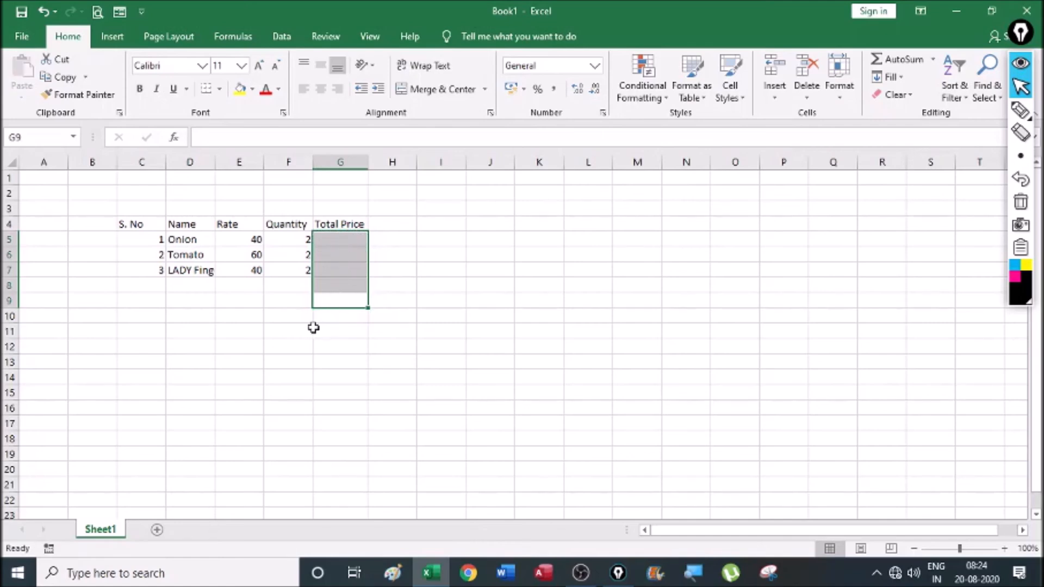
click(281, 240)
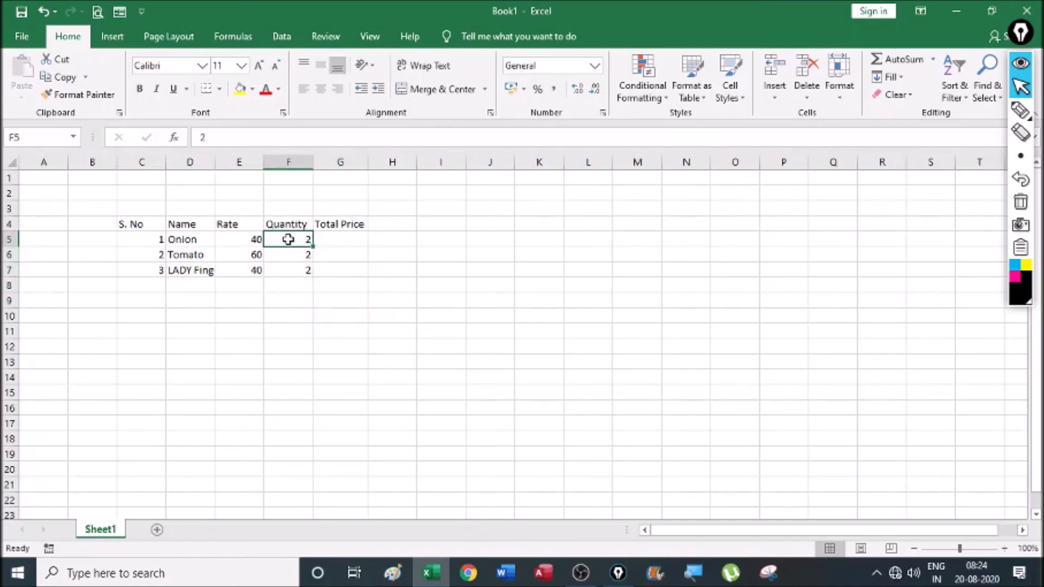
key(Down)
text(4)
key(Down)
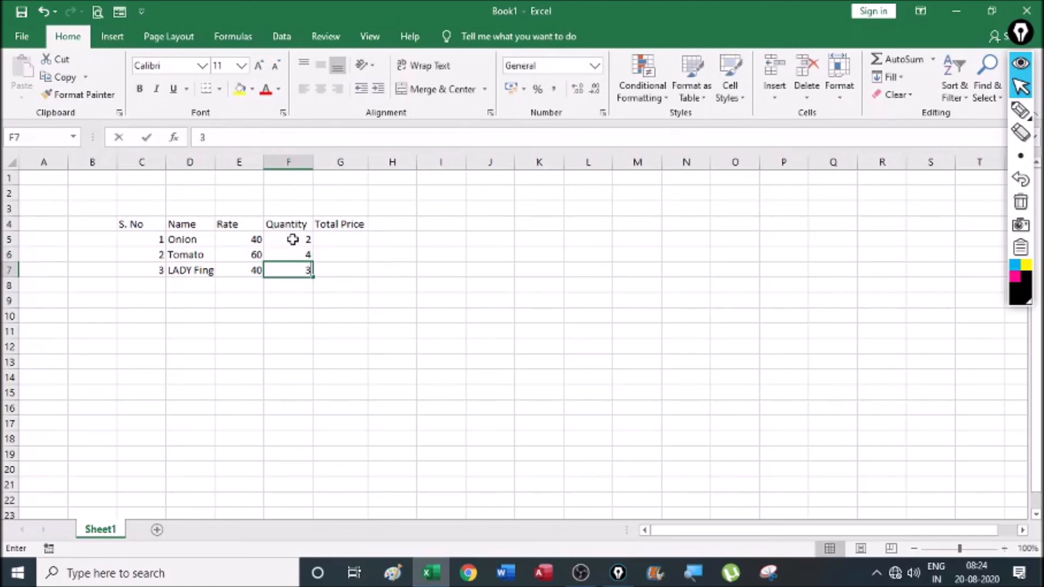
text(3)
key(Right)
- Calculate the onion's total price in G5 with the mixed-reference formula =E5*$F5
key(Up)
key(Up)
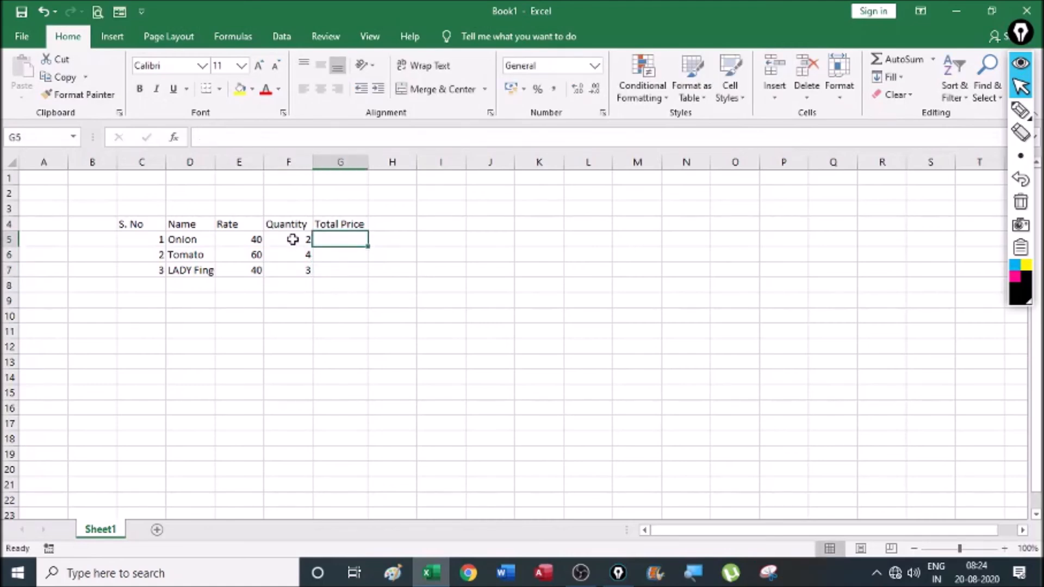
text(=)
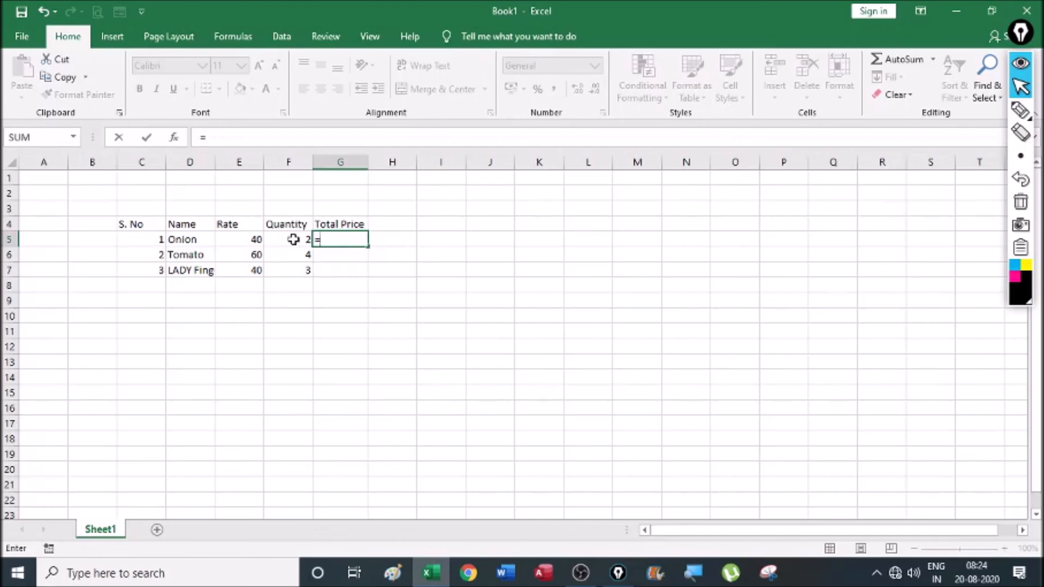
text(e)
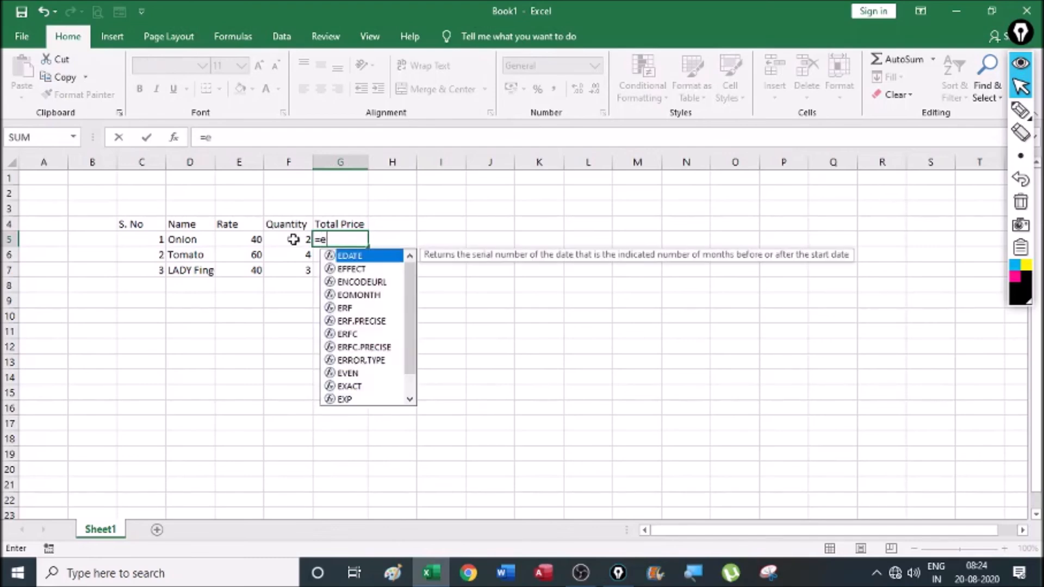
text(5)
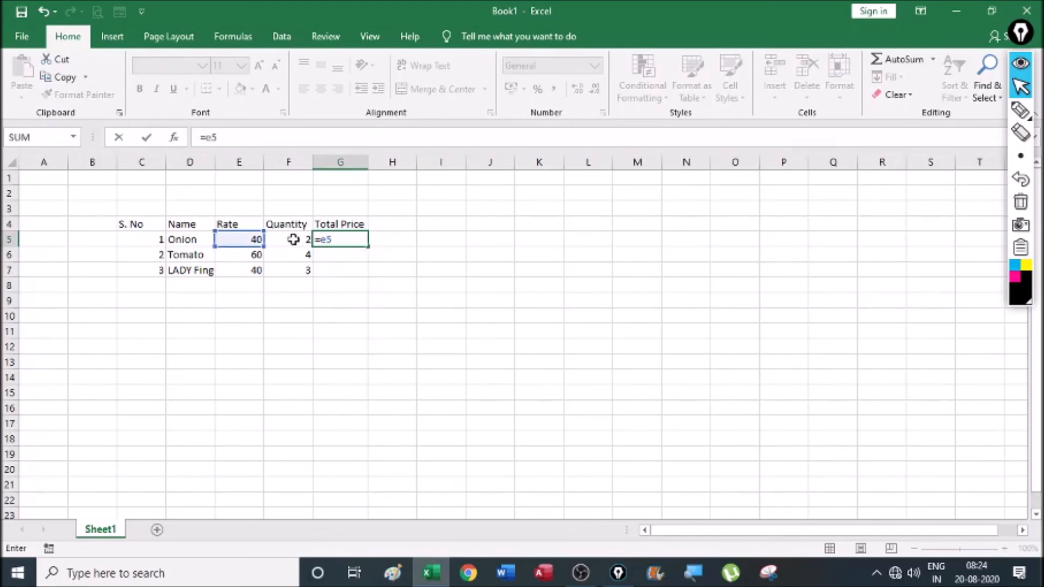
text(*$d)
key(BackSpace)
text(f5)
key(Return)
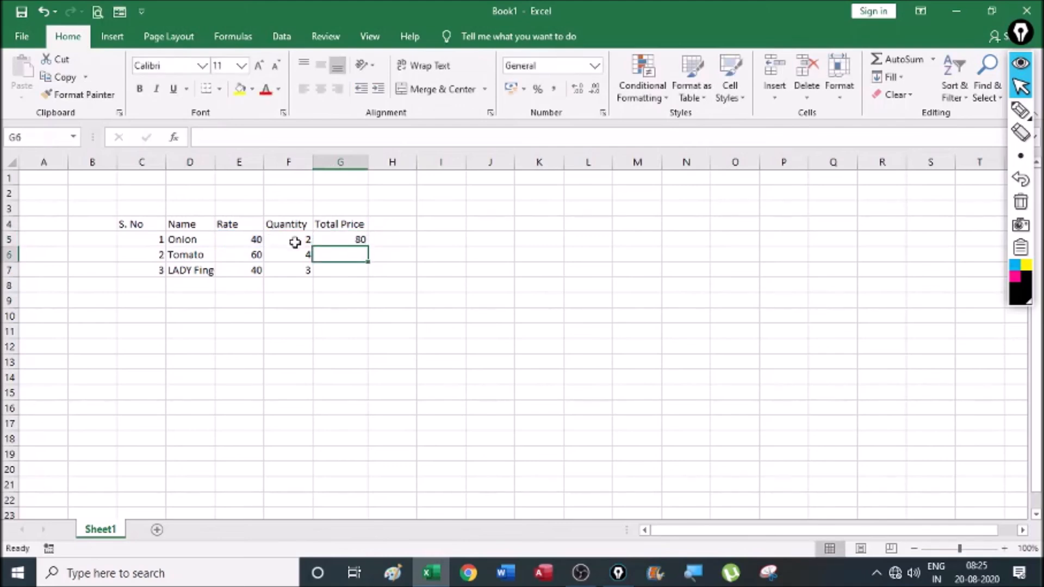
- Highlight the $F5 reference in G5's formula and re-enter the formula as =E5*$F5
click(344, 240)
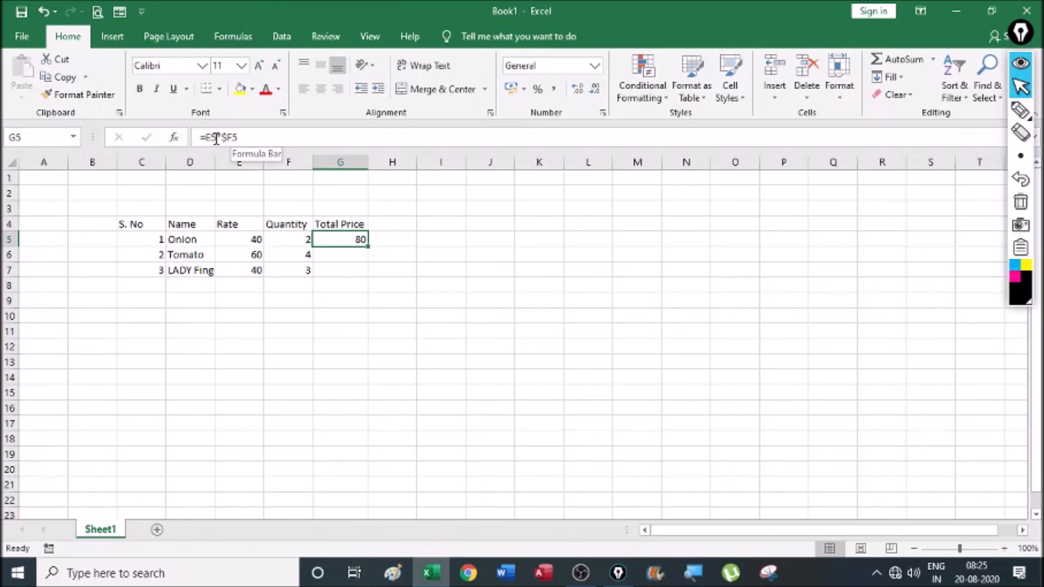
drag(239, 138, 221, 137)
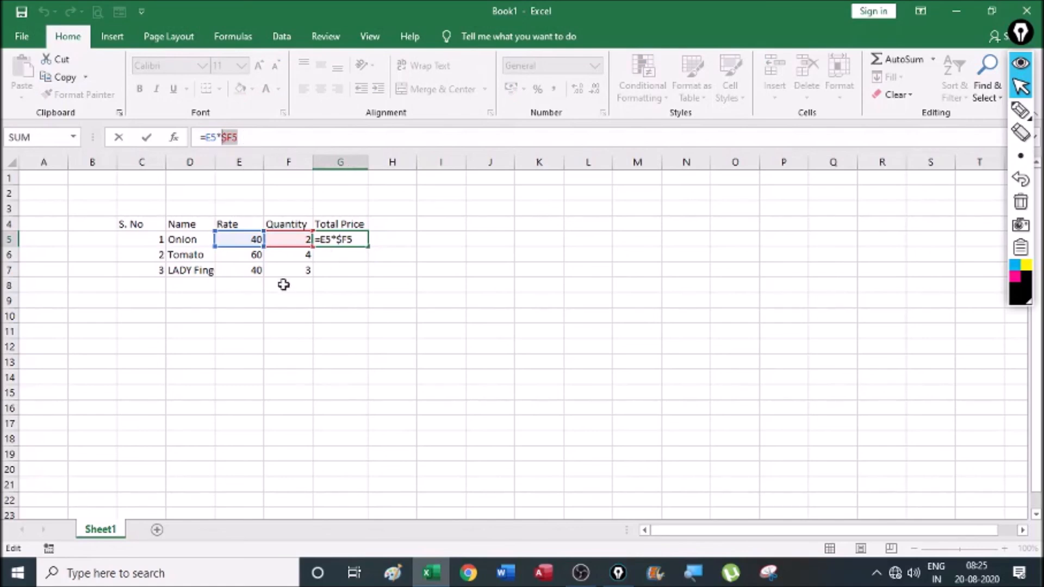
click(333, 265)
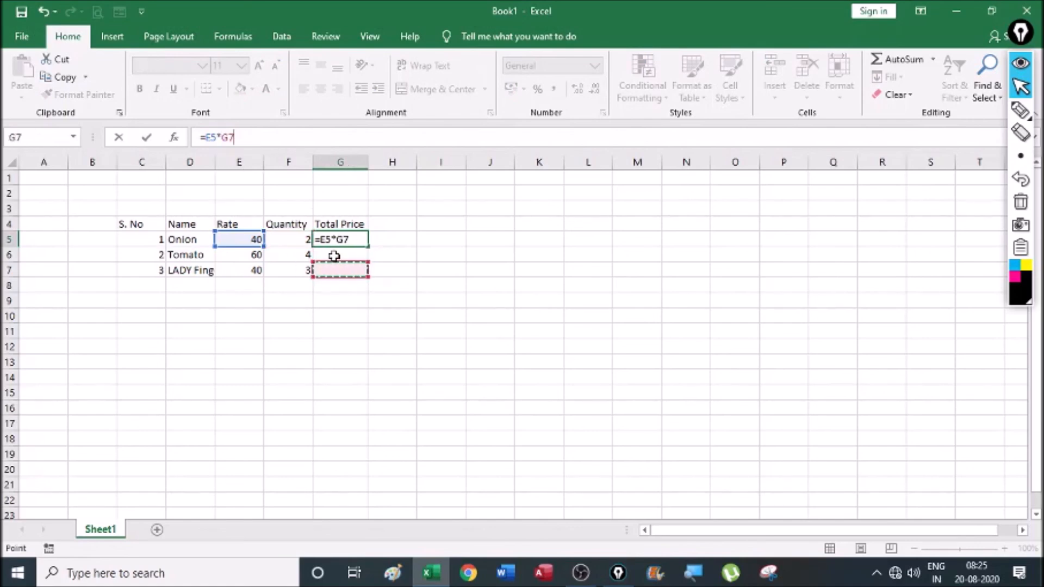
click(333, 240)
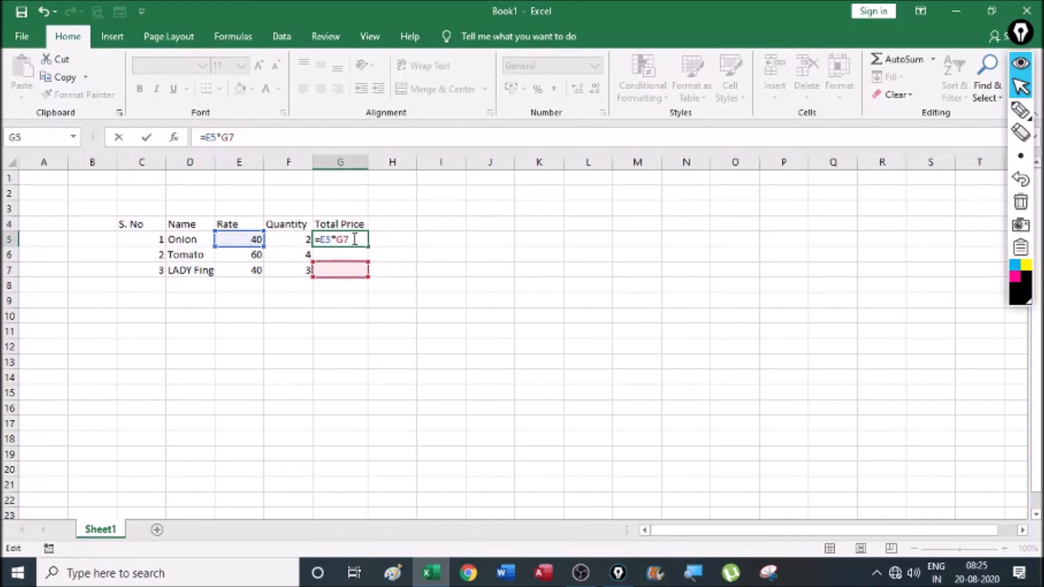
key(BackSpace)
key(BackSpace)
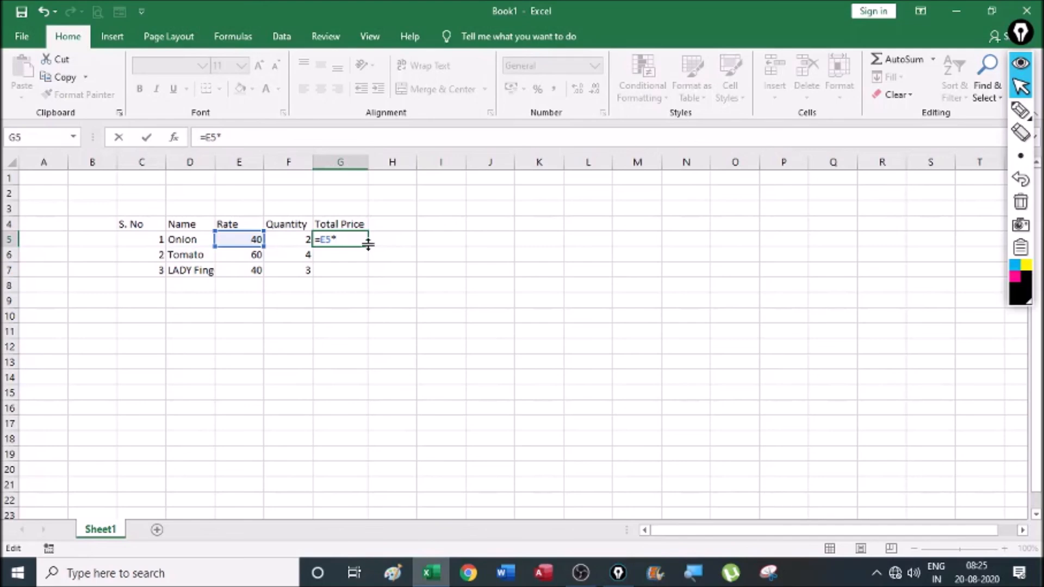
text($f5)
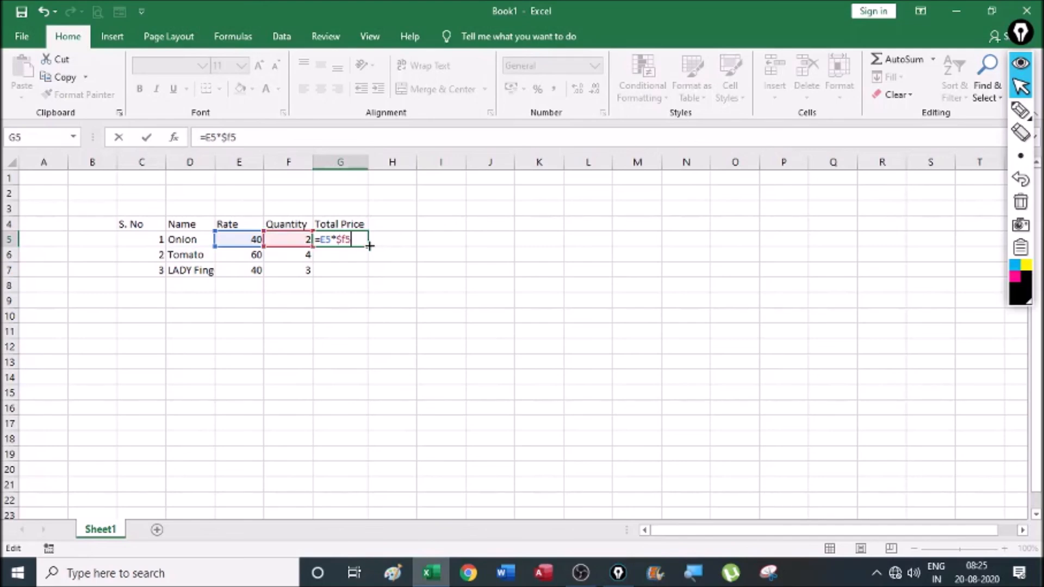
key(Return)
click(367, 242)
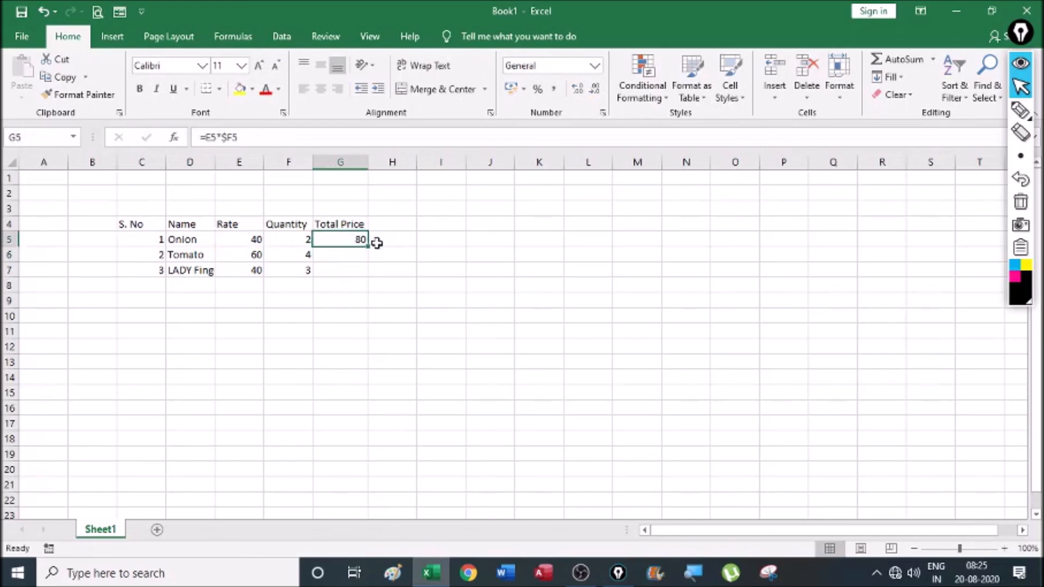
- Copy the mixed-reference total price formula from G5 into G6 and G7 and check the formulas in all three cells
key(ctrl+c)
key(Down)
key(ctrl+v)
key(Down)
key(ctrl+v)
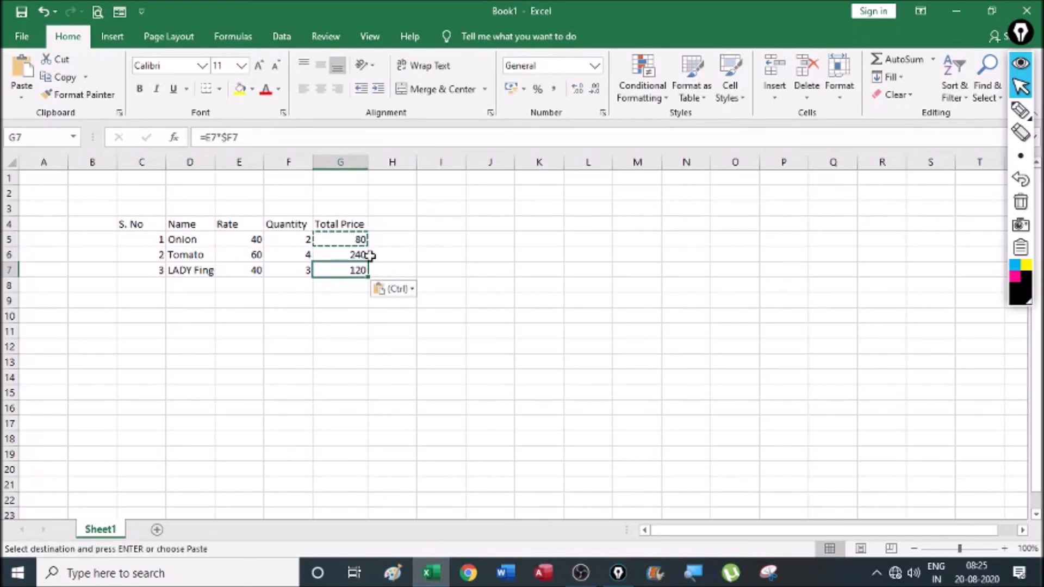
click(354, 242)
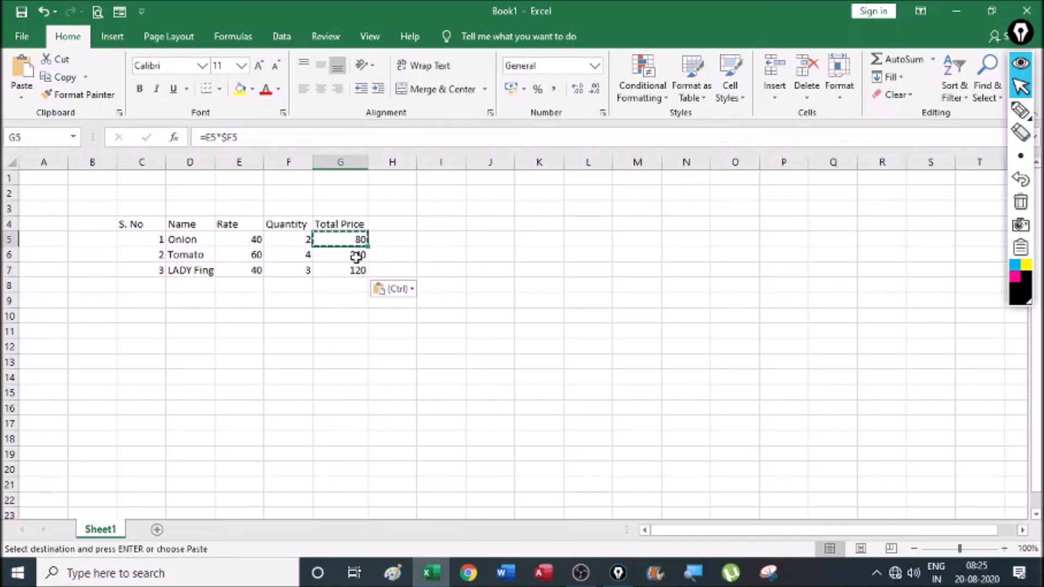
click(354, 256)
click(346, 272)
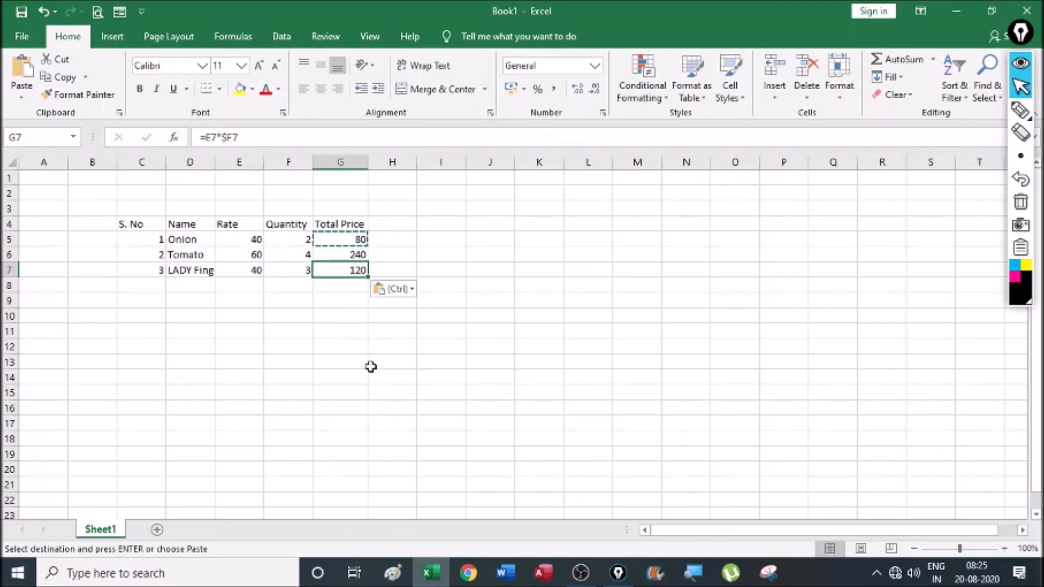
- Look through the function library's Recently Used, Financial and additional function categories, including Cube and Information
click(242, 38)
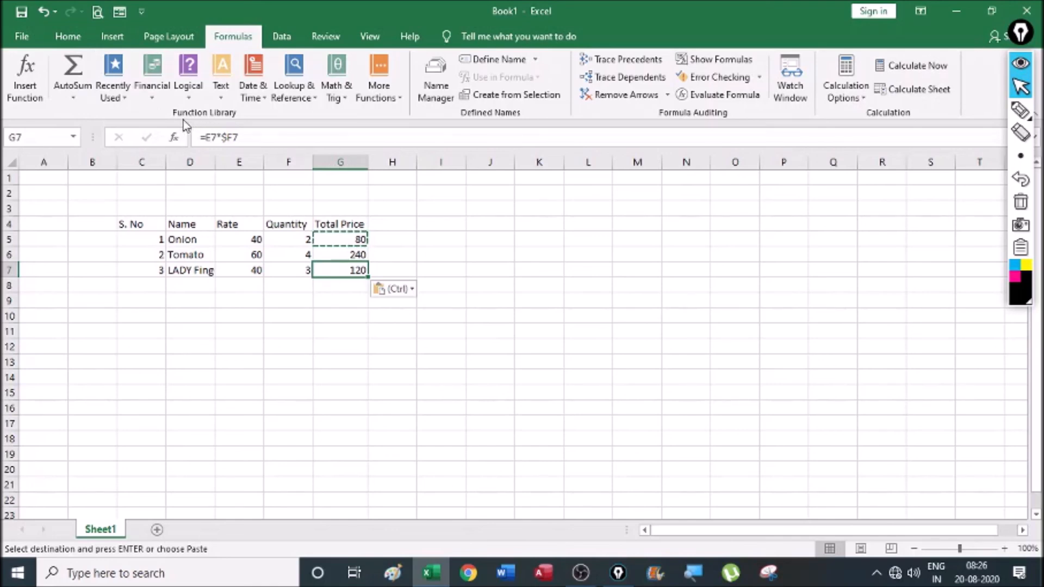
click(129, 103)
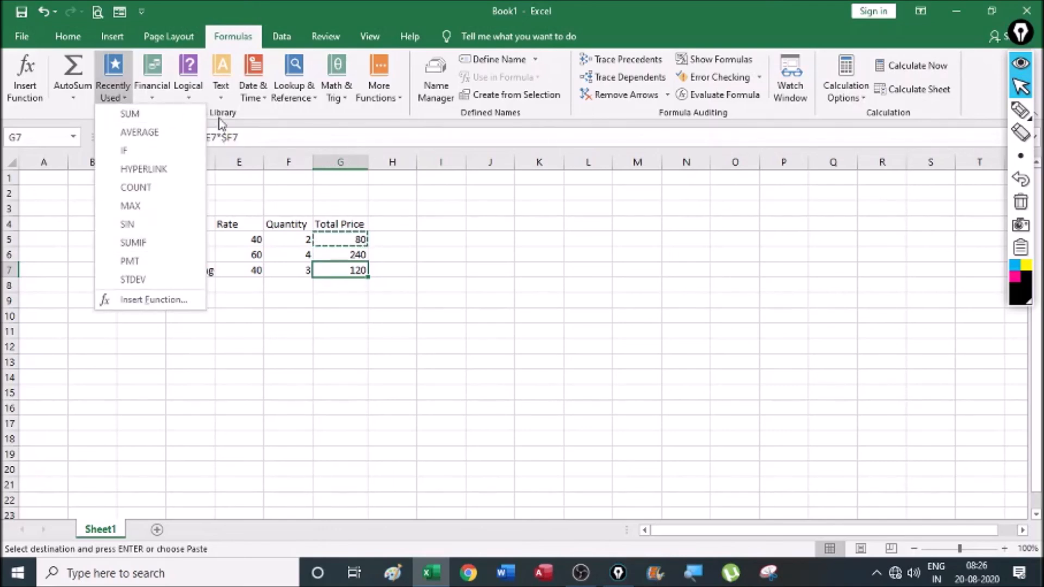
click(268, 118)
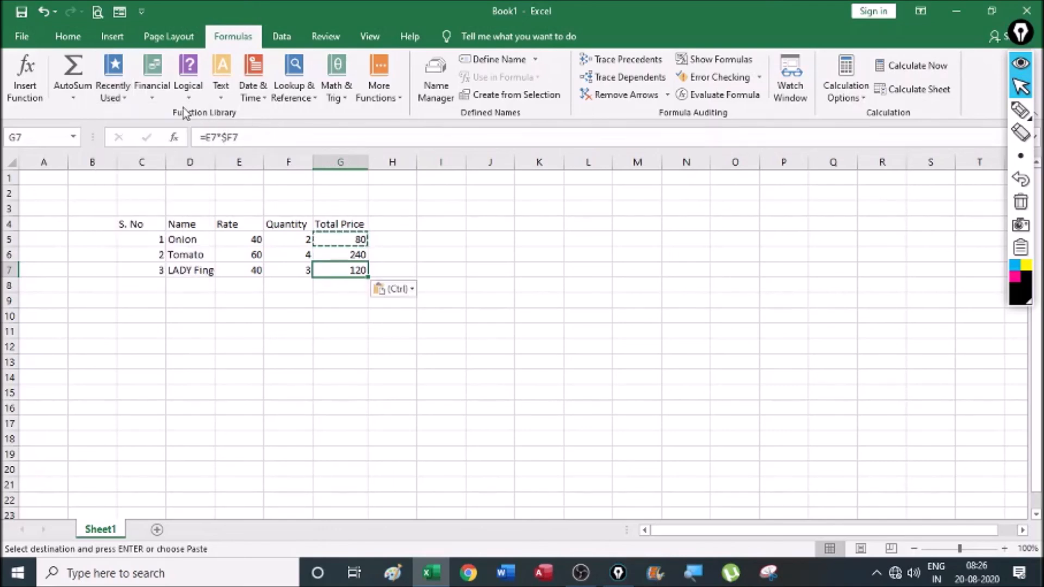
click(152, 90)
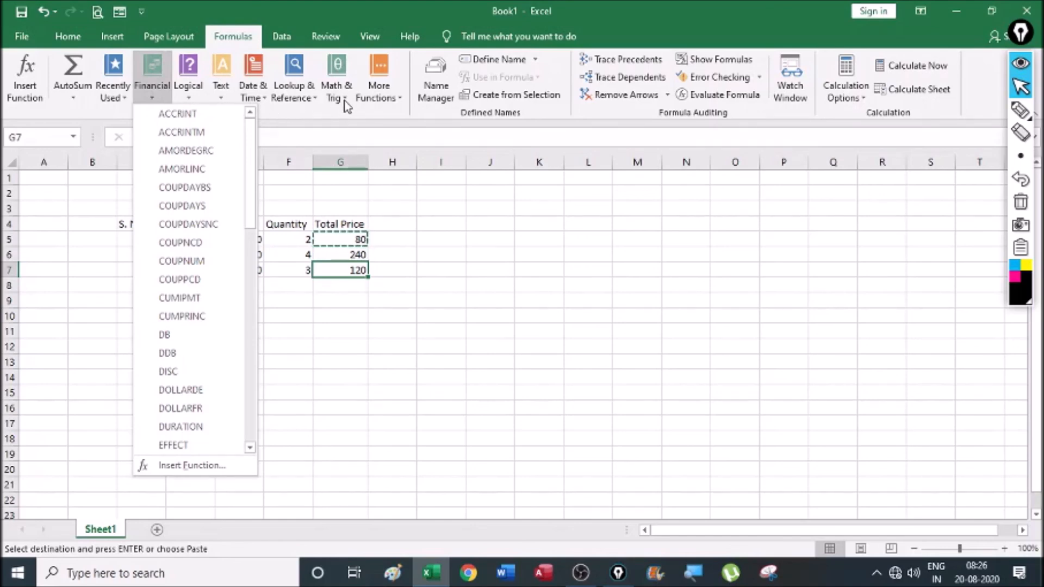
click(402, 99)
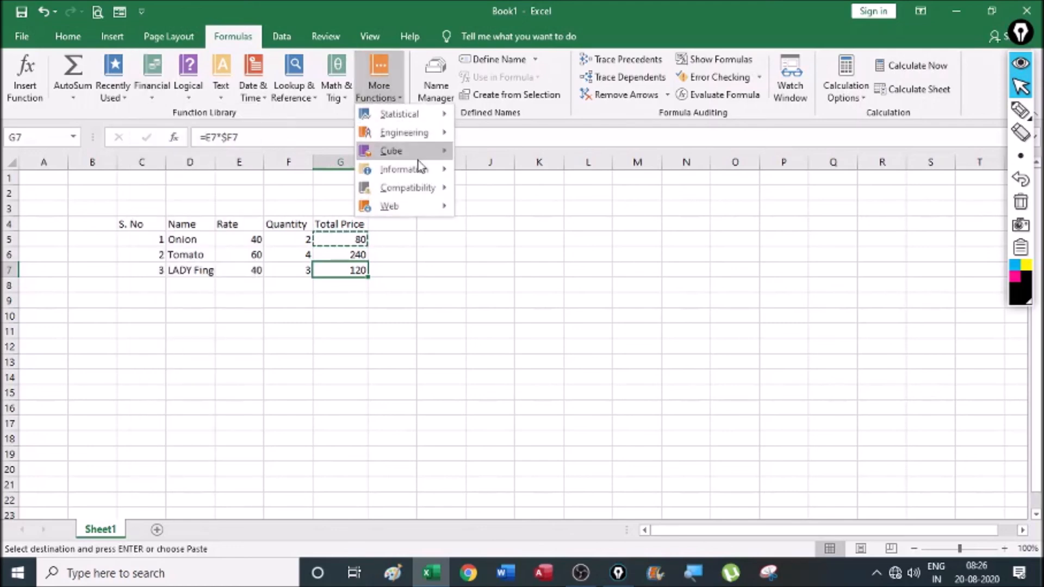
mouse_move(411, 135)
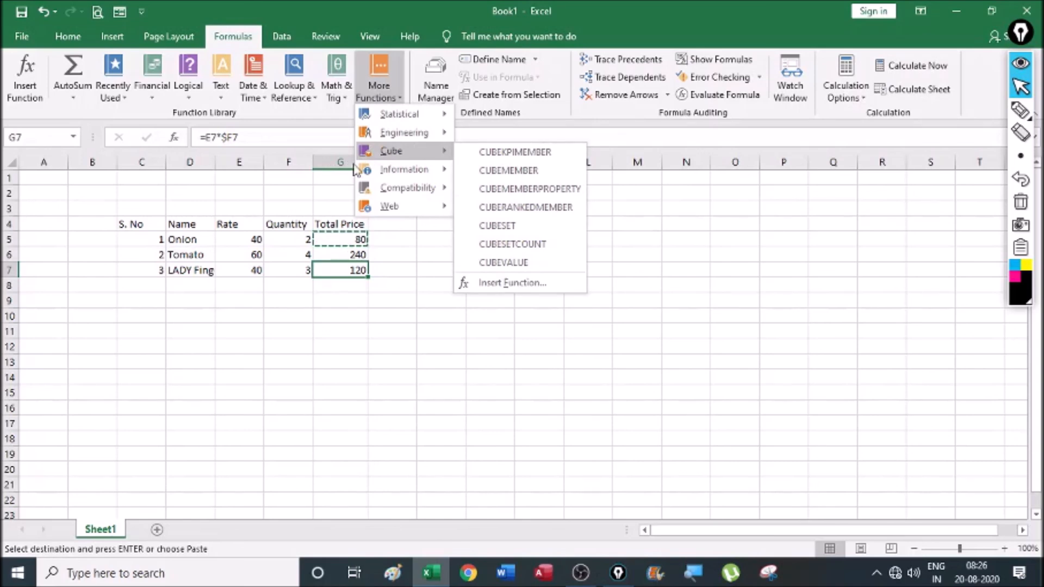
mouse_move(378, 171)
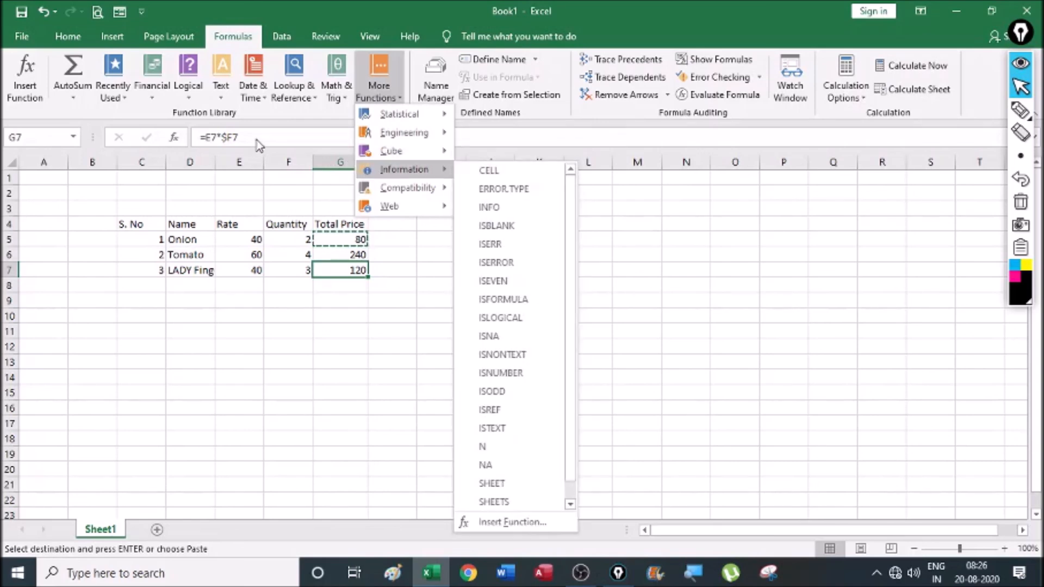
click(299, 125)
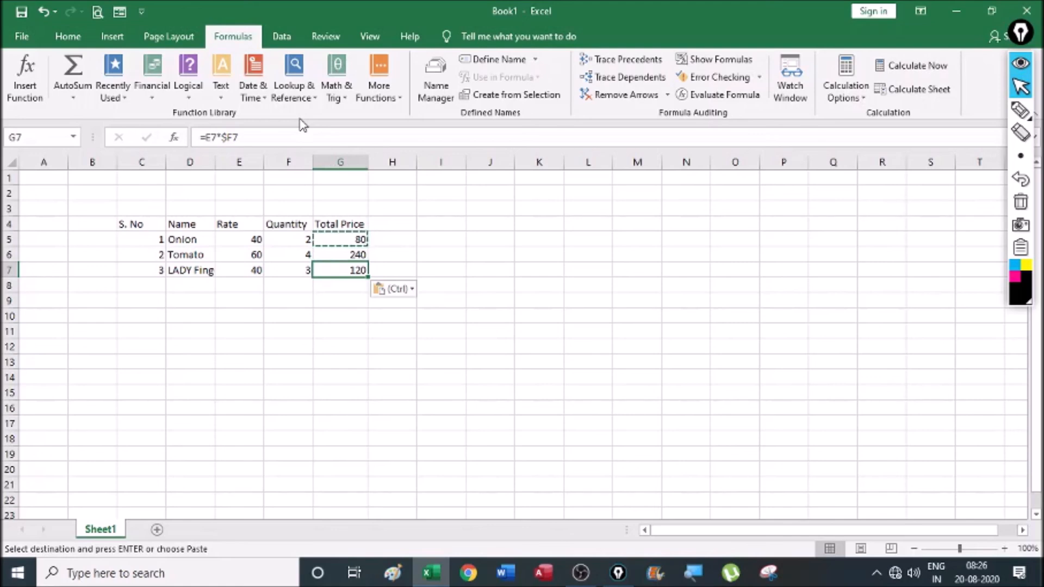
mouse_move(586, 580)
click(586, 581)
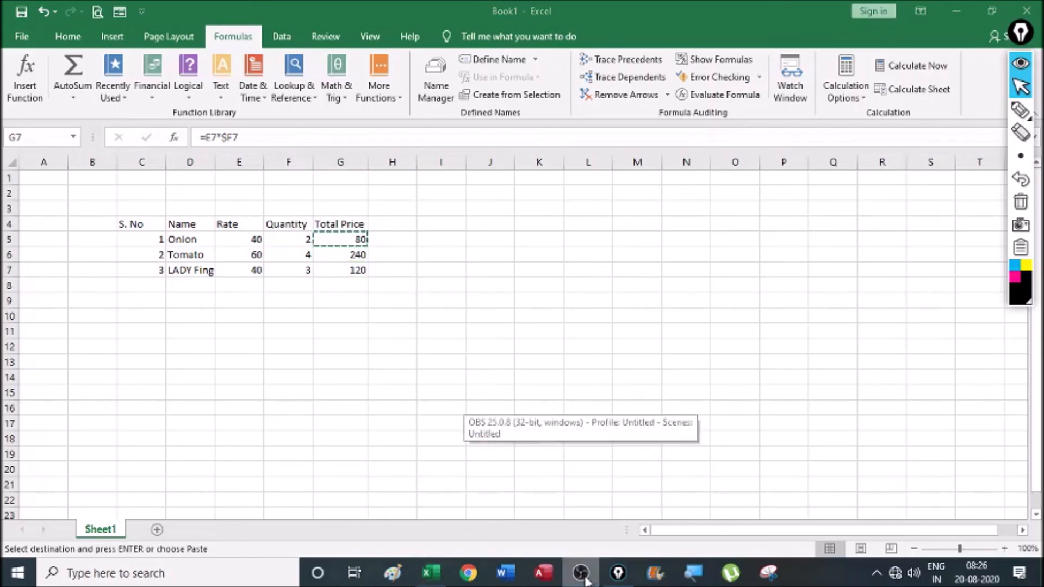